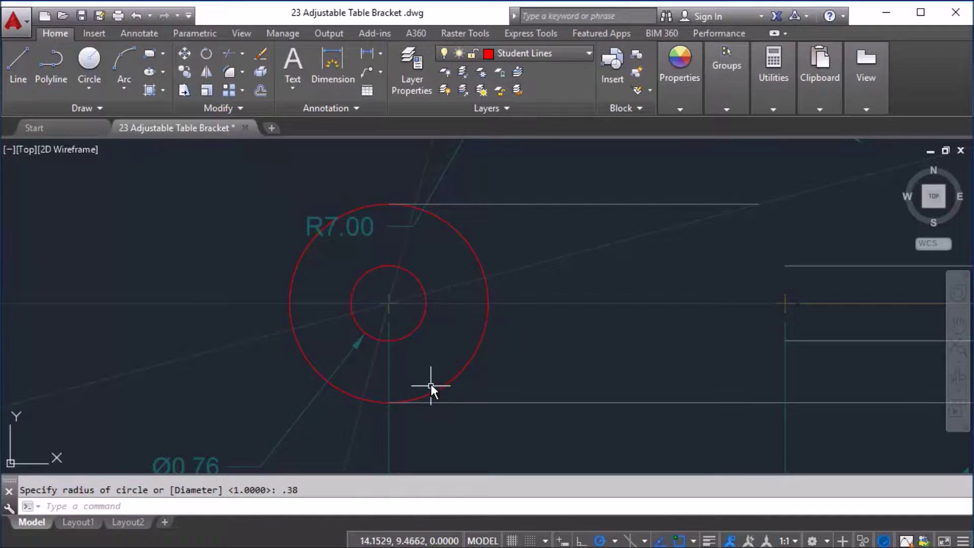
# Draw a two-point circle between the left endpoints of the two slot lines.
pyautogui.moveTo(431, 342)
pyautogui.mouseDown(button='middle')
pyautogui.moveTo(530, 320)
pyautogui.moveTo(479, 311)
pyautogui.moveTo(778, 296)
pyautogui.moveTo(360, 298)
pyautogui.mouseUp(button='middle')
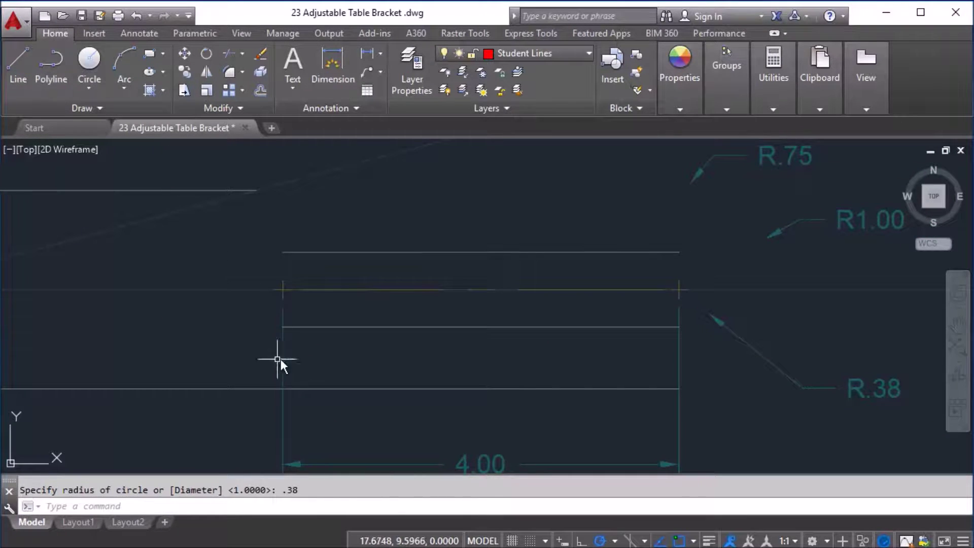
pyautogui.click(100, 93)
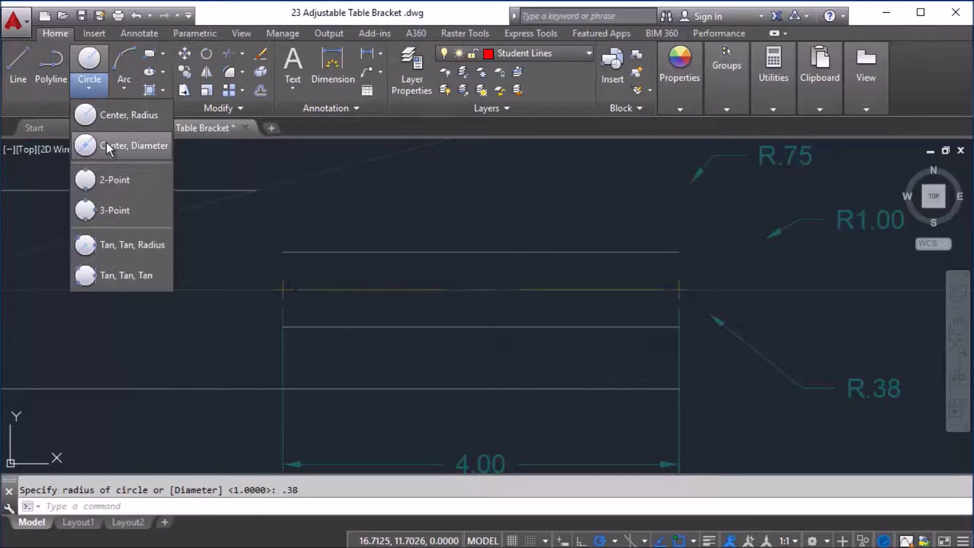
pyautogui.click(127, 182)
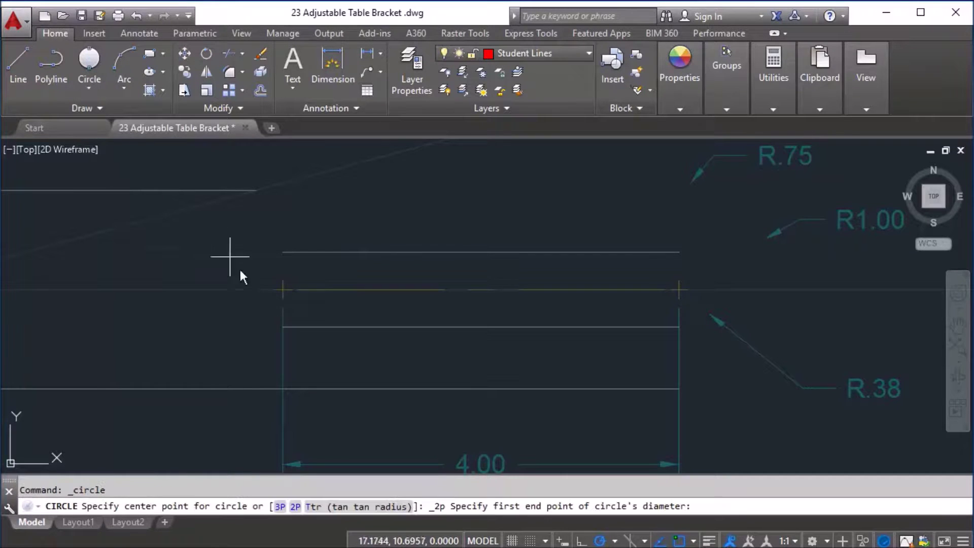
pyautogui.click(283, 327)
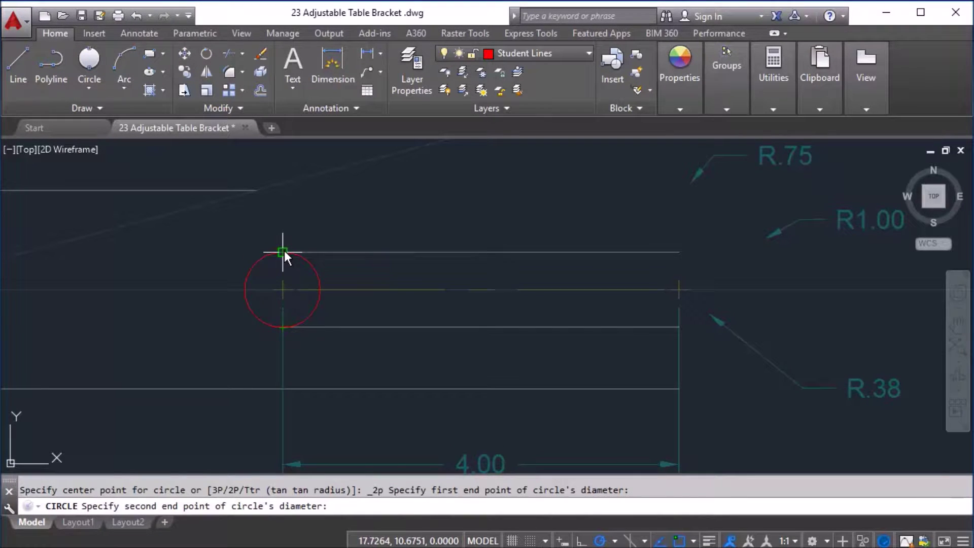
pyautogui.click(283, 252)
# Draw a two-point circle between the right endpoints of the two slot lines.
pyautogui.moveTo(412, 210); pyautogui.dragTo(246, 194, button='middle')
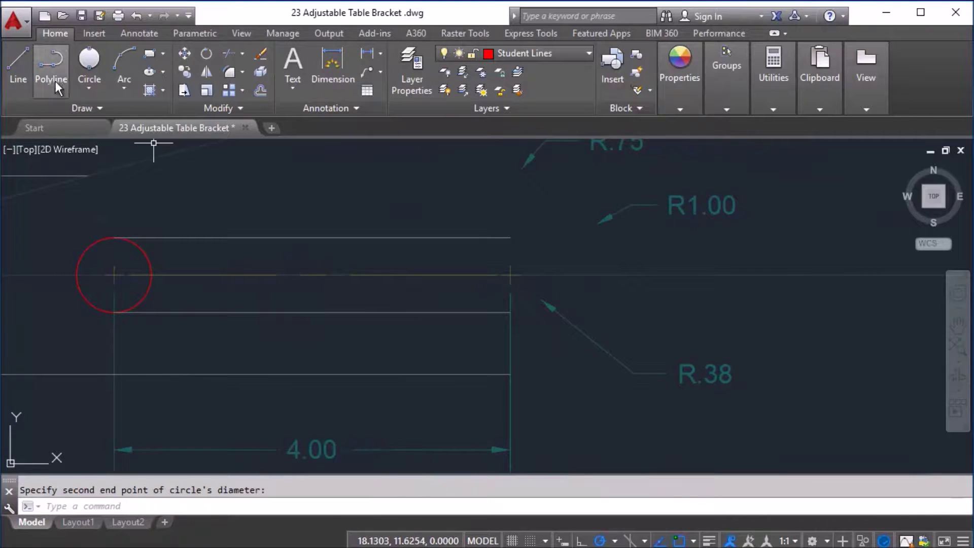
pyautogui.click(88, 58)
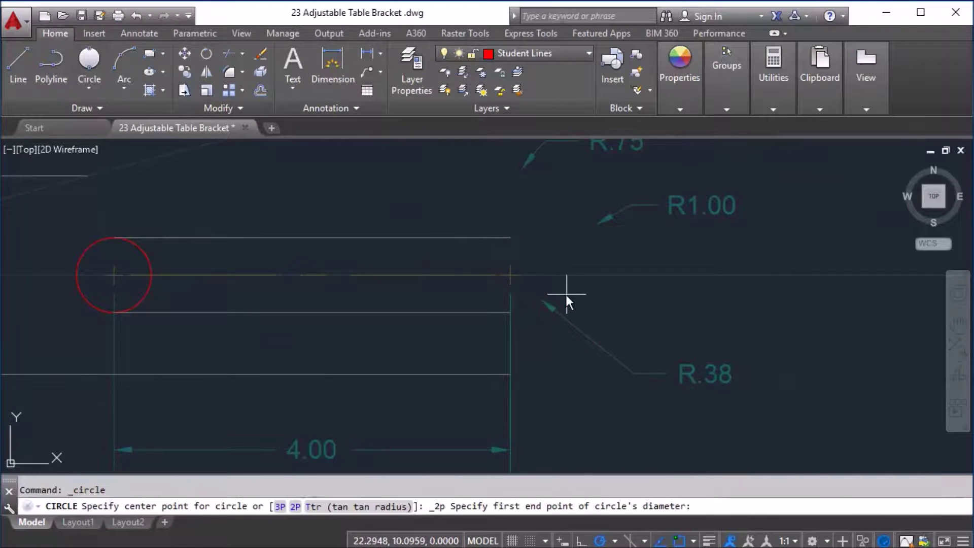
pyautogui.click(511, 313)
pyautogui.click(509, 236)
# Draw a center-radius circle concentric with the slot's right end circle, reaching the right endpoint of the bracket's lower edge line (R1.00).
pyautogui.moveTo(470, 312); pyautogui.dragTo(337, 329, button='middle')
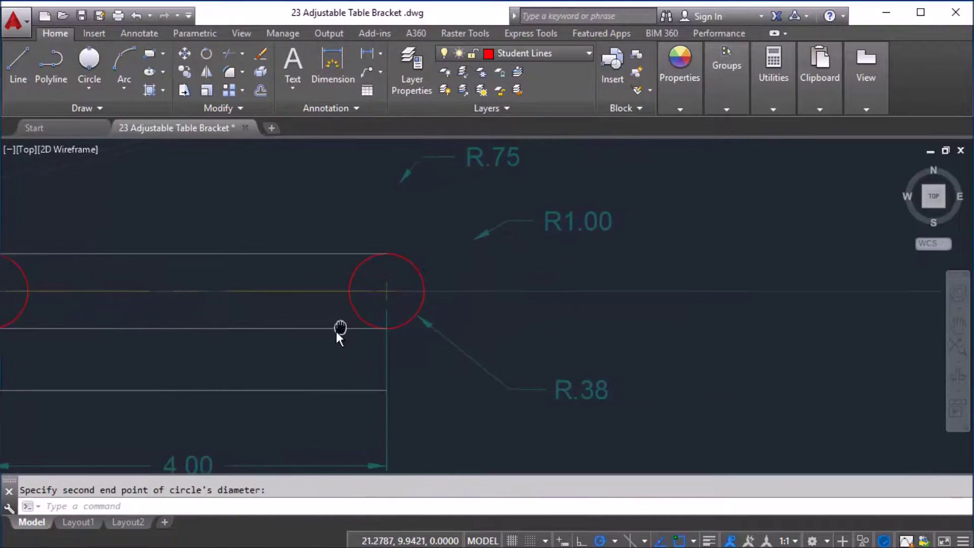
pyautogui.click(92, 85)
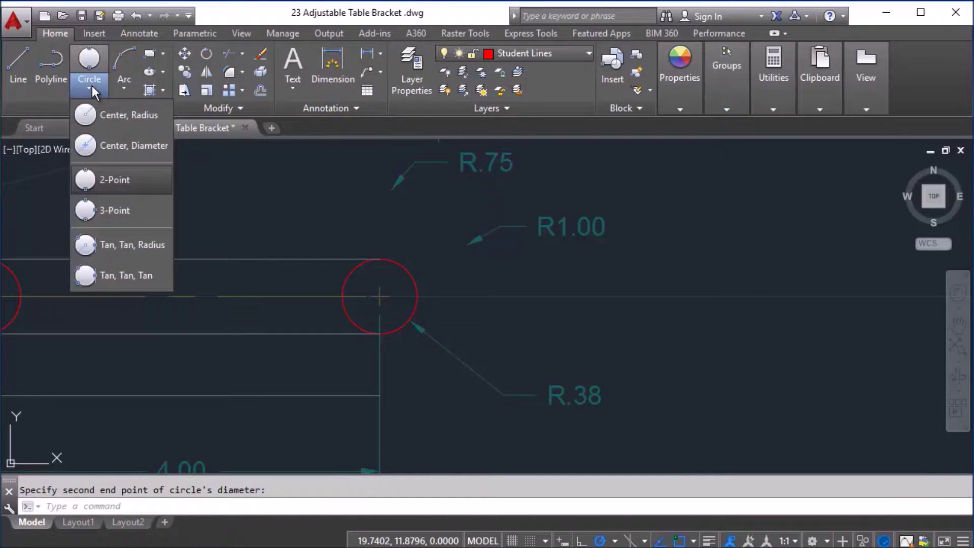
pyautogui.click(113, 117)
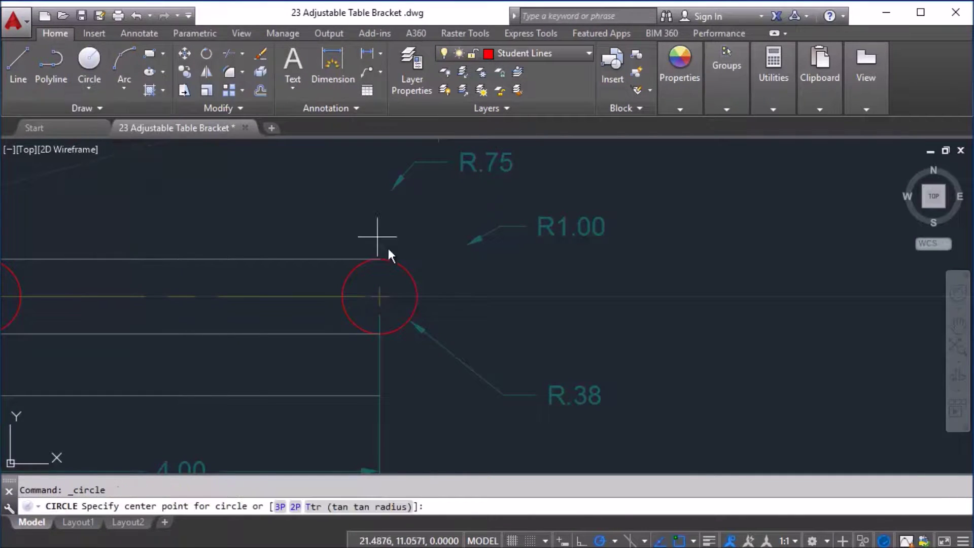
pyautogui.click(380, 297)
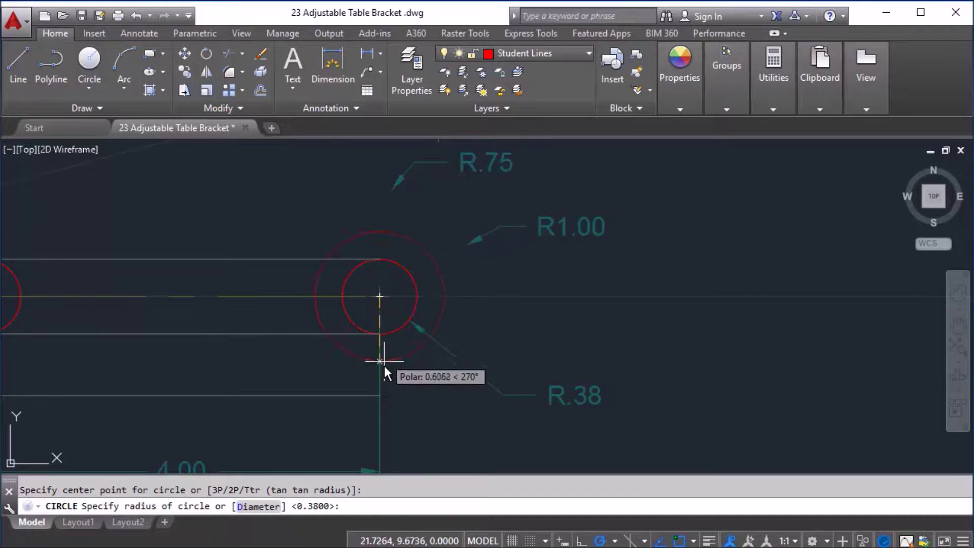
pyautogui.click(385, 395)
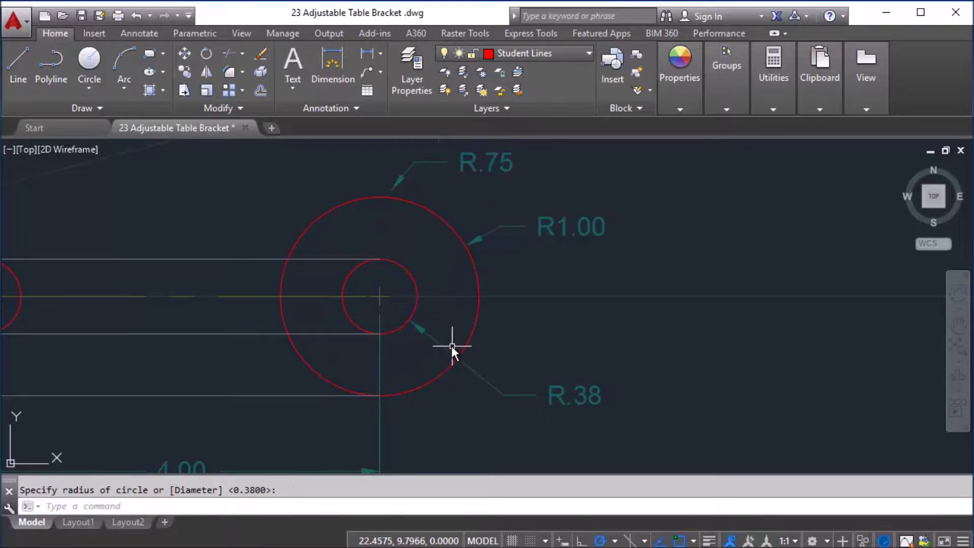
# Trim the right half of the large circle at the bracket's left end, using all objects as cutting edges.
pyautogui.scroll(-4, 452, 346)
pyautogui.moveTo(393, 329)
pyautogui.mouseDown(button='middle')
pyautogui.moveTo(432, 331)
pyautogui.moveTo(524, 369)
pyautogui.mouseUp(button='middle')
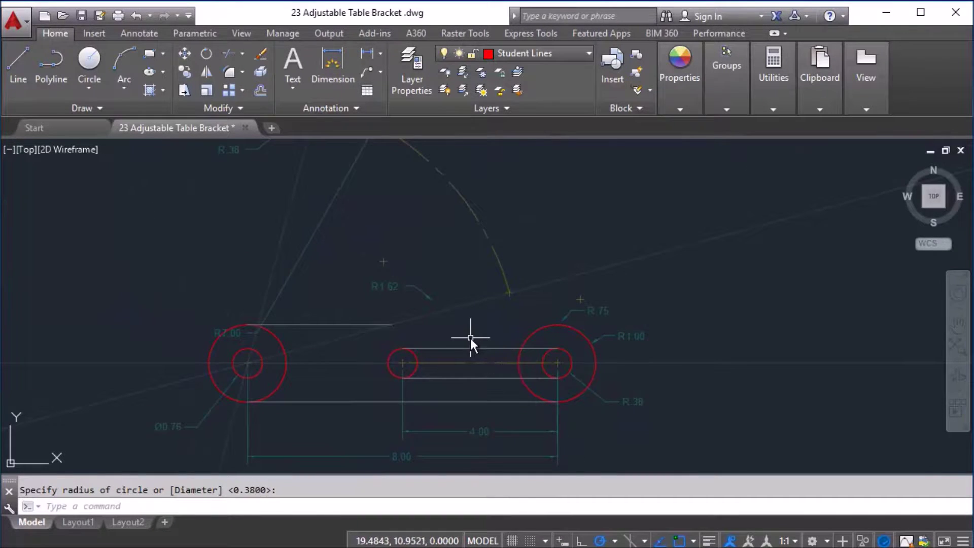
pyautogui.moveTo(471, 338); pyautogui.dragTo(458, 331, button='middle')
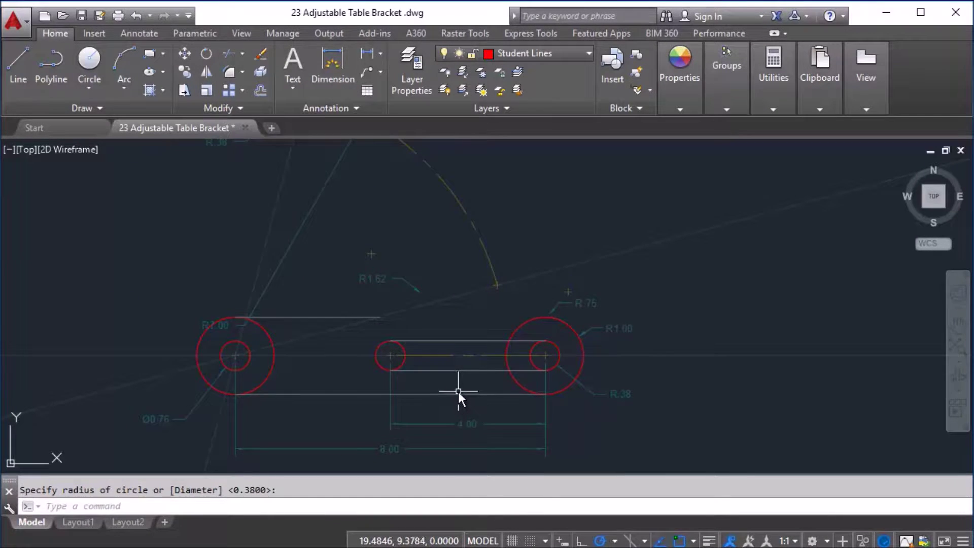
pyautogui.click(243, 51)
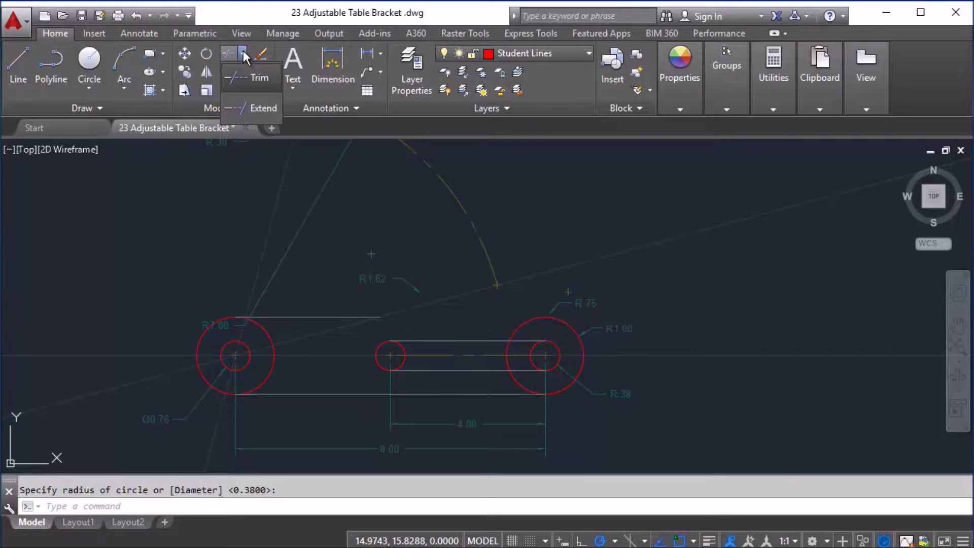
pyautogui.click(252, 77)
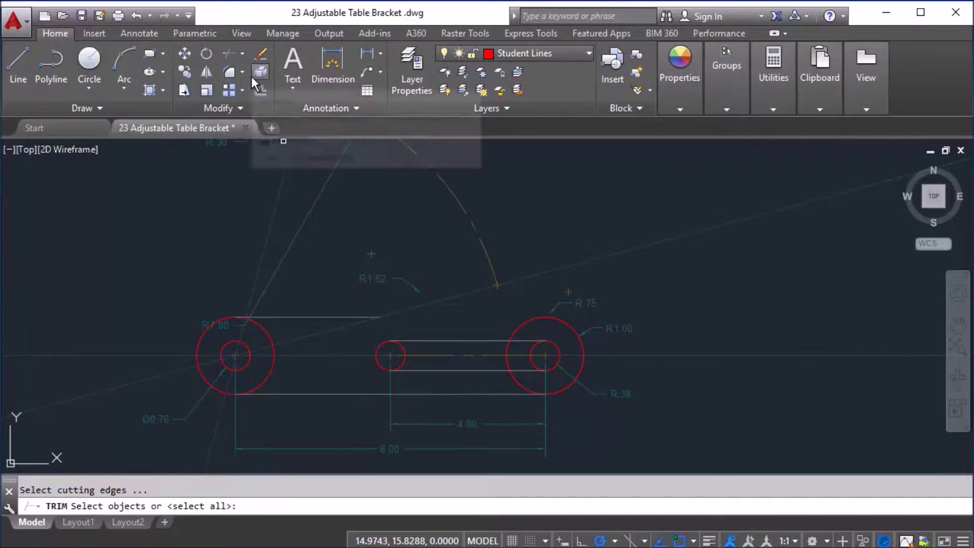
pyautogui.press('Return')
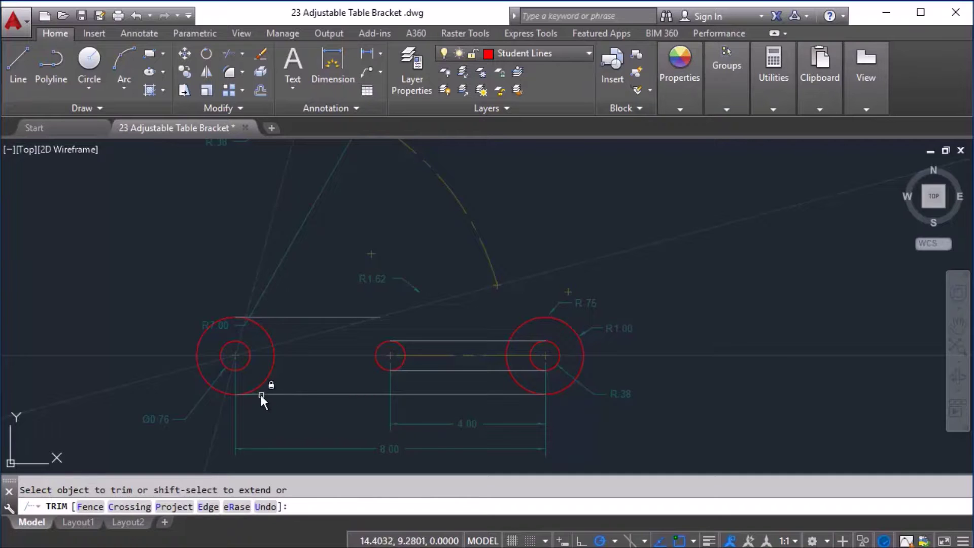
pyautogui.scroll(5, 239, 389)
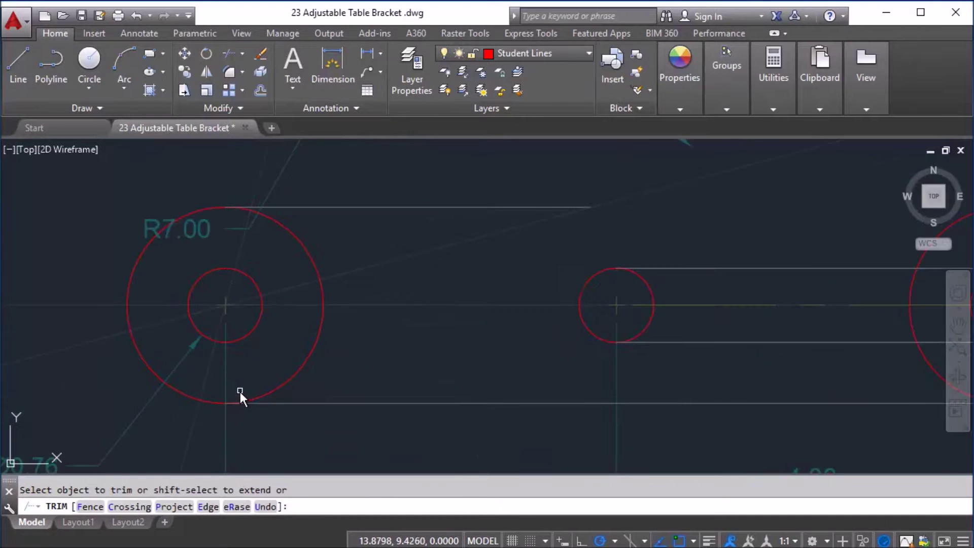
pyautogui.click(241, 401)
pyautogui.click(317, 340)
pyautogui.click(313, 268)
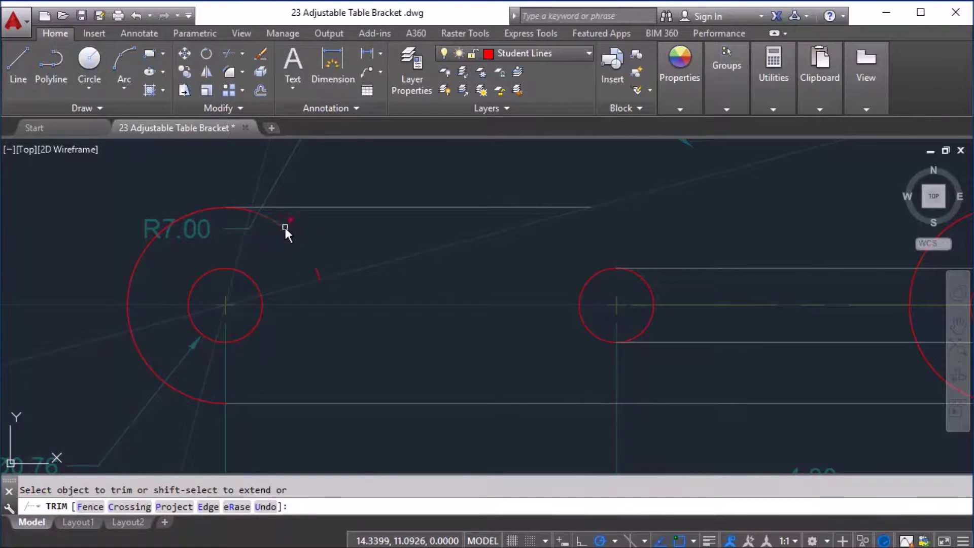
pyautogui.scroll(4, 244, 214)
pyautogui.click(255, 223)
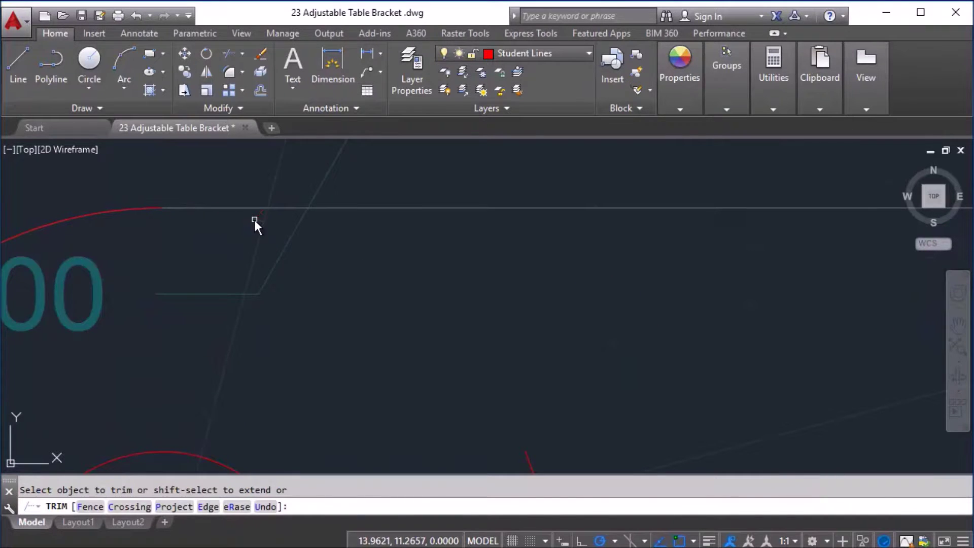
# Erase the leftover arc fragment beside the left hole using Trim's eRase option.
pyautogui.scroll(-3, 299, 287)
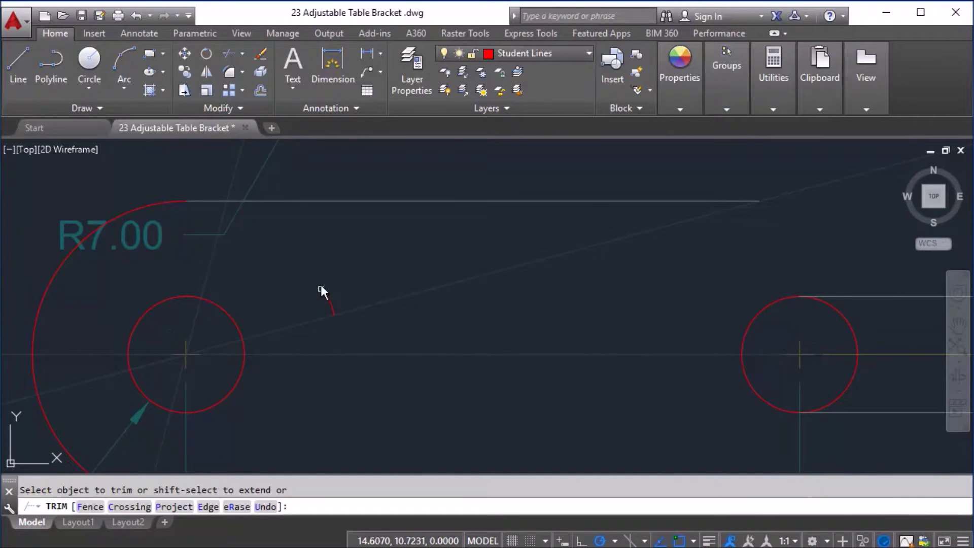
pyautogui.click(334, 307)
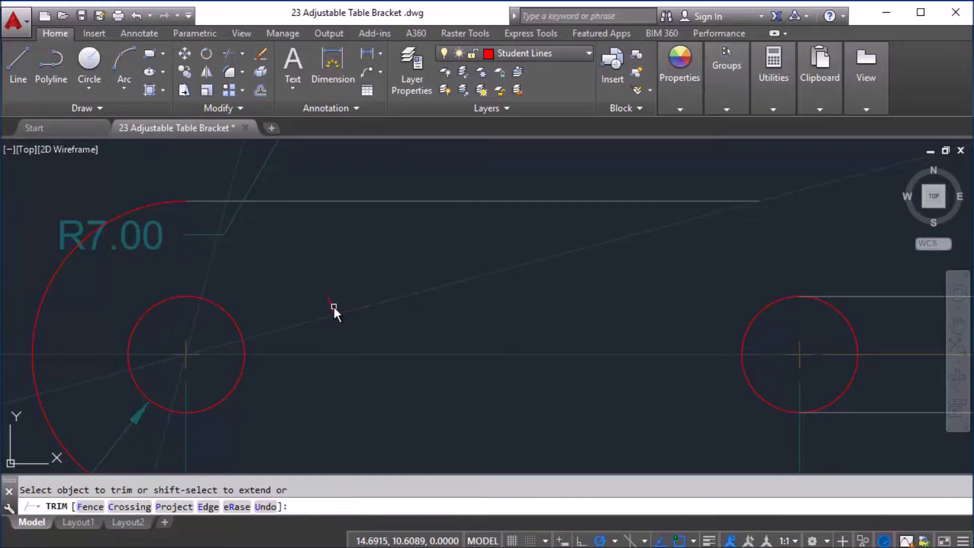
pyautogui.click(330, 304)
pyautogui.click(323, 311)
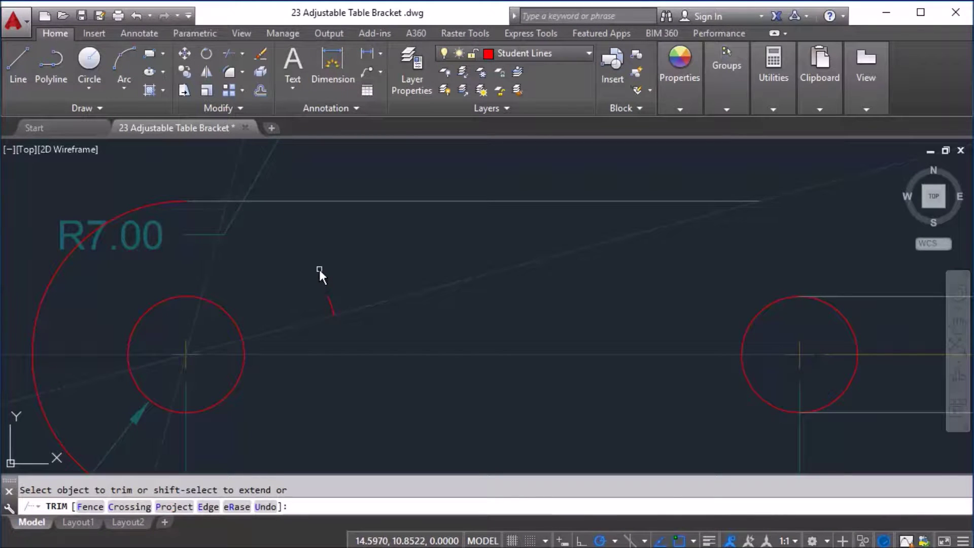
pyautogui.write('r')
pyautogui.press('Return')
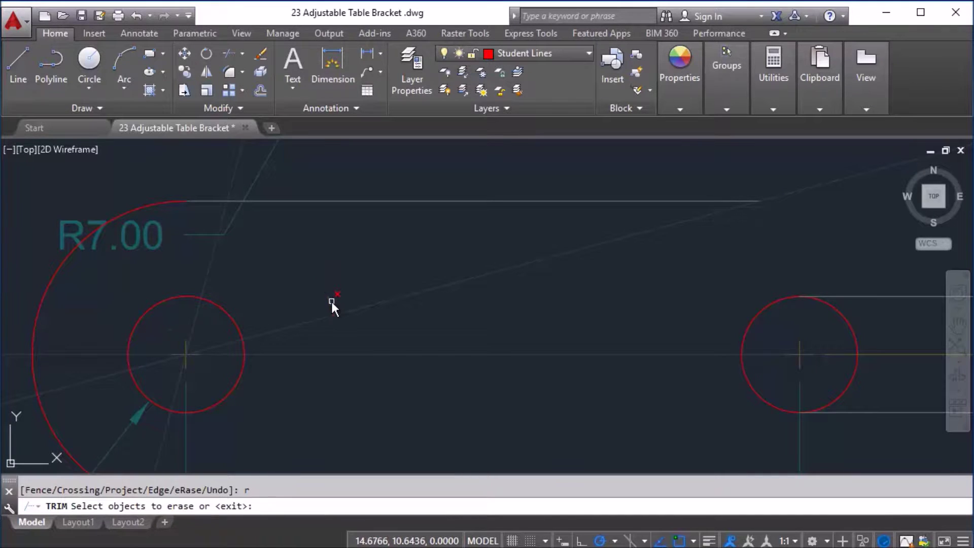
pyautogui.click(331, 303)
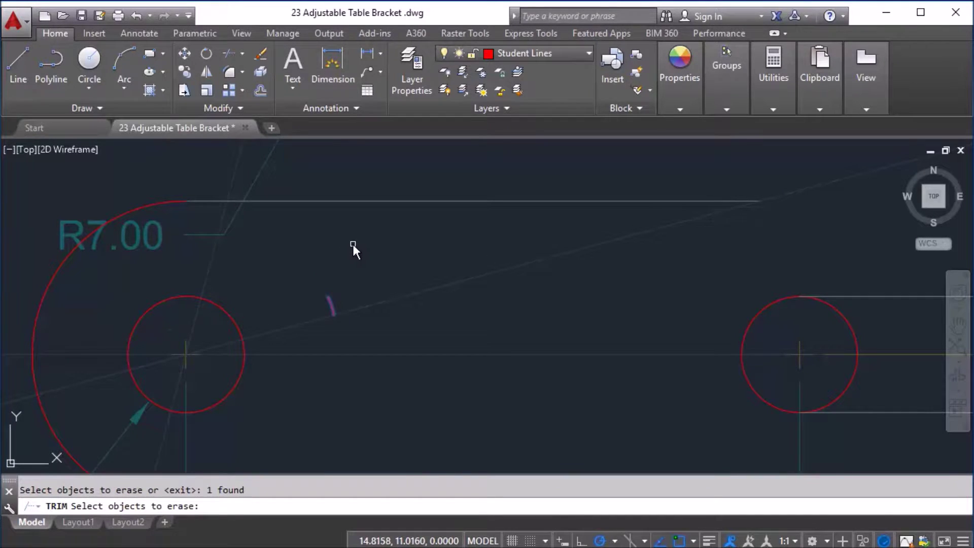
pyautogui.press('Return')
# Trim the R1.00 circle at the right end from its lower tangent point up to the slot's upper line.
pyautogui.scroll(-2, 340, 289)
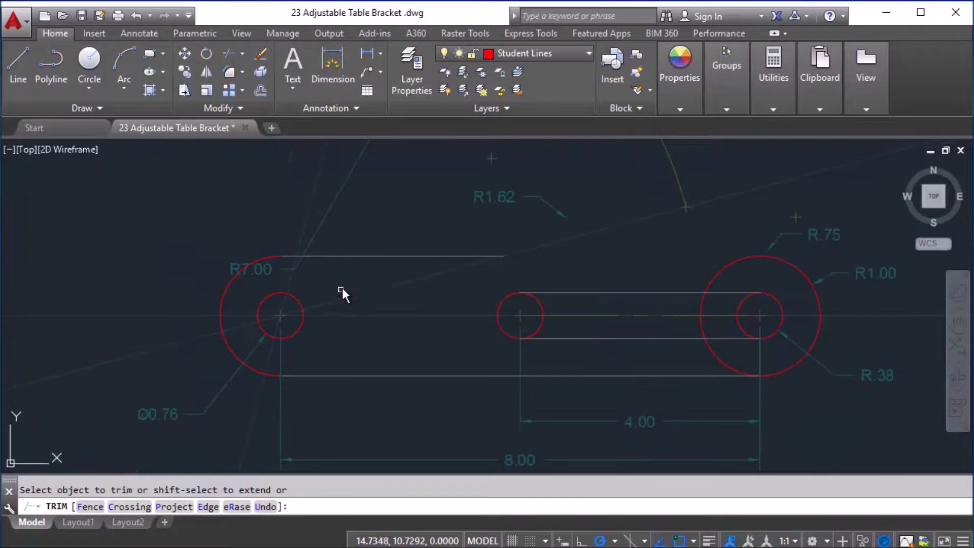
pyautogui.moveTo(397, 313); pyautogui.dragTo(320, 305, button='middle')
pyautogui.scroll(5, 491, 329)
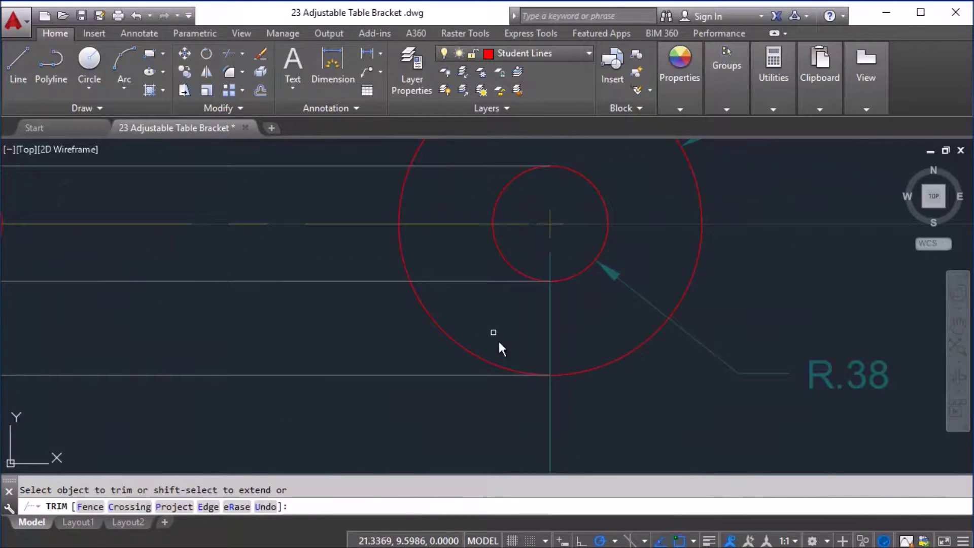
pyautogui.scroll(4, 529, 373)
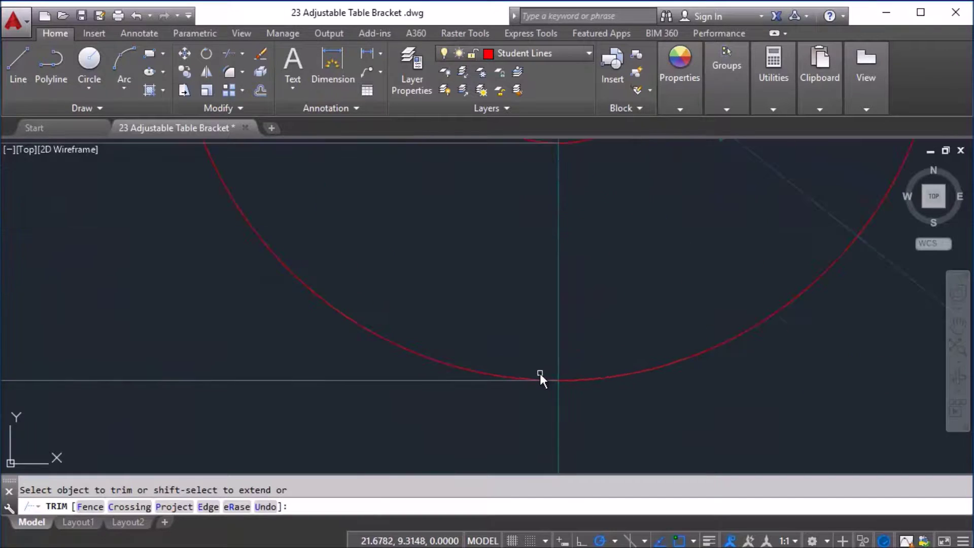
pyautogui.click(538, 380)
pyautogui.scroll(-6, 455, 311)
pyautogui.scroll(2, 451, 339)
pyautogui.click(418, 322)
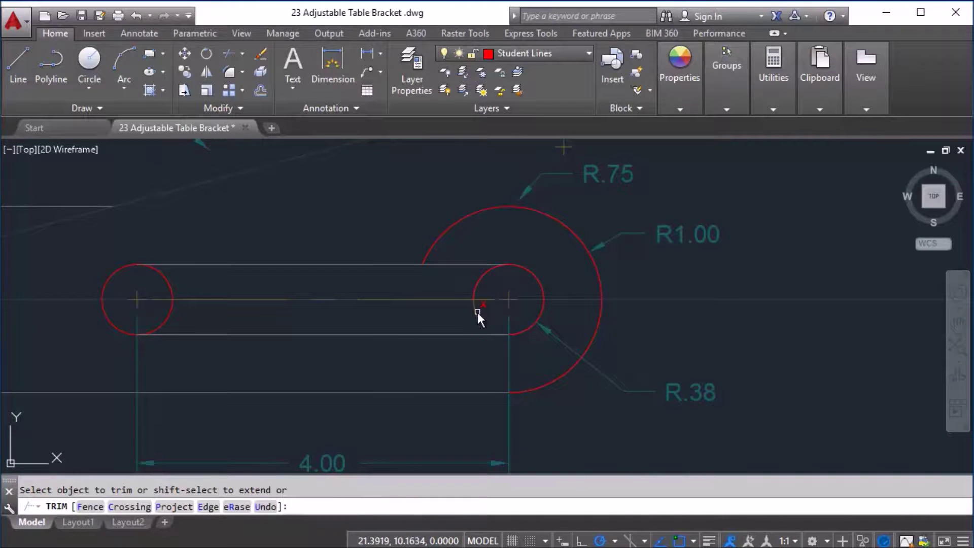
# Trim the inner halves of the slot's end circles so only the rounded ends remain, and end the Trim command.
pyautogui.click(482, 278)
pyautogui.scroll(-2, 186, 289)
pyautogui.moveTo(244, 315)
pyautogui.mouseDown(button='middle')
pyautogui.moveTo(327, 359)
pyautogui.moveTo(297, 358)
pyautogui.mouseUp(button='middle')
pyautogui.rightClick(295, 287)
pyautogui.click(328, 297)
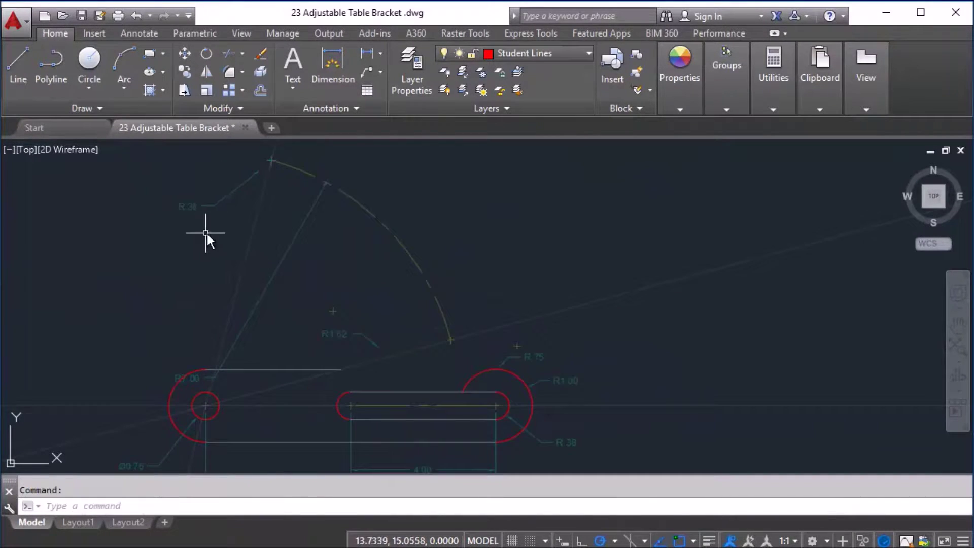
# Draw a circle of radius 1 centred on the upper end of the dashed R7.00 centerline arc.
pyautogui.scroll(-2, 276, 305)
pyautogui.scroll(3, 224, 364)
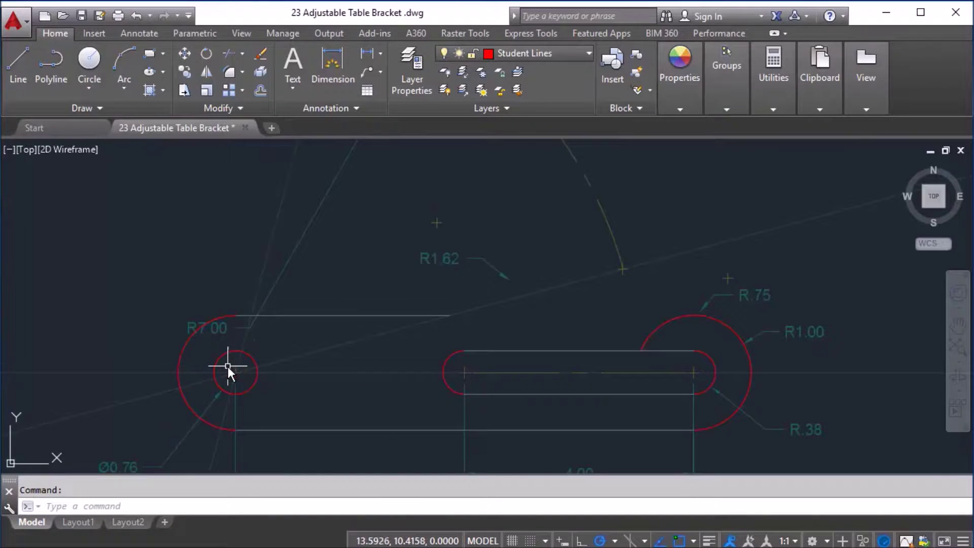
pyautogui.scroll(-2, 299, 295)
pyautogui.moveTo(302, 293); pyautogui.dragTo(269, 360, button='middle')
pyautogui.moveTo(339, 257); pyautogui.dragTo(330, 275, button='middle')
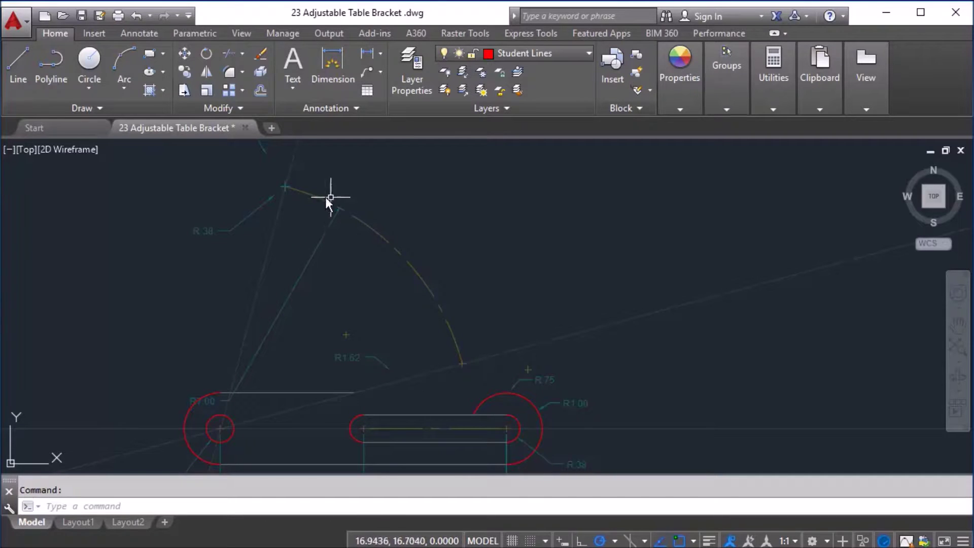
pyautogui.moveTo(325, 196); pyautogui.dragTo(328, 255, button='middle')
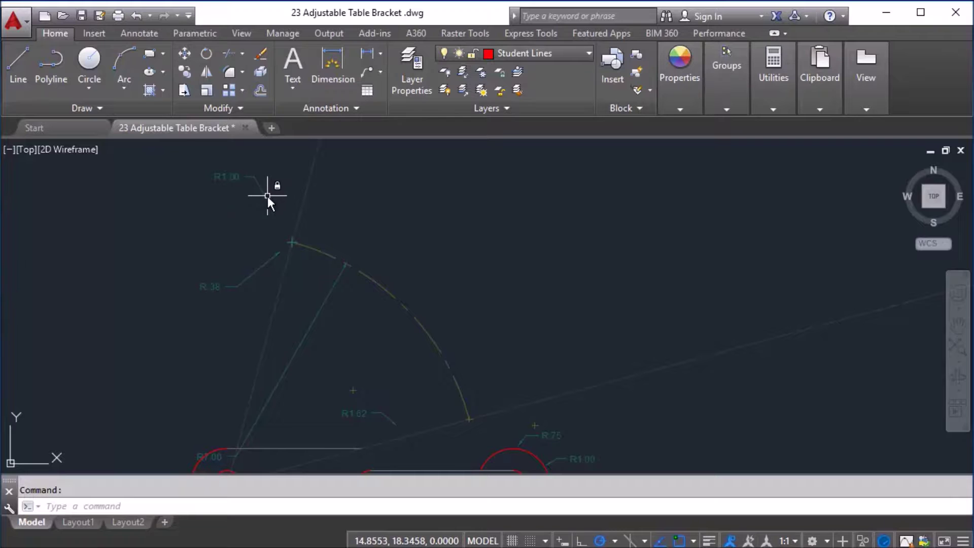
pyautogui.click(95, 85)
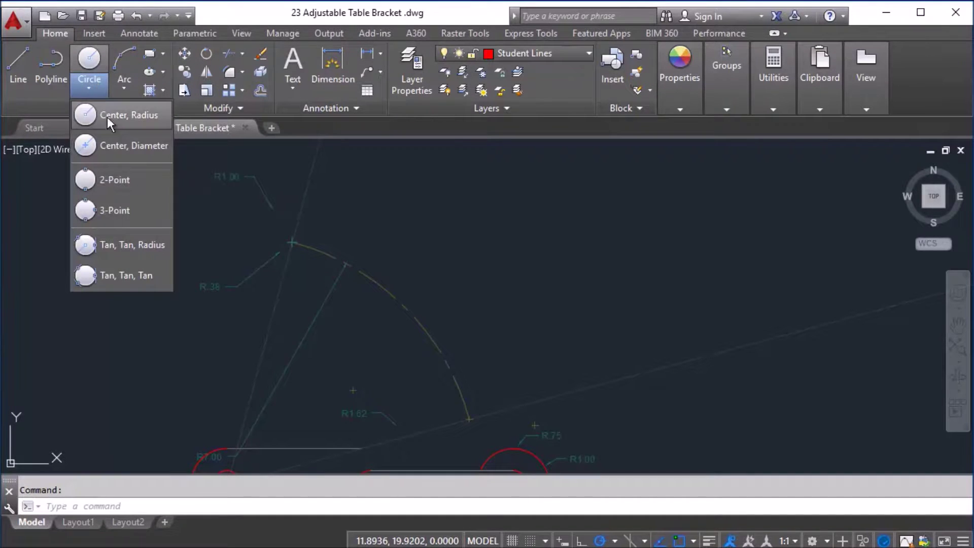
pyautogui.click(115, 117)
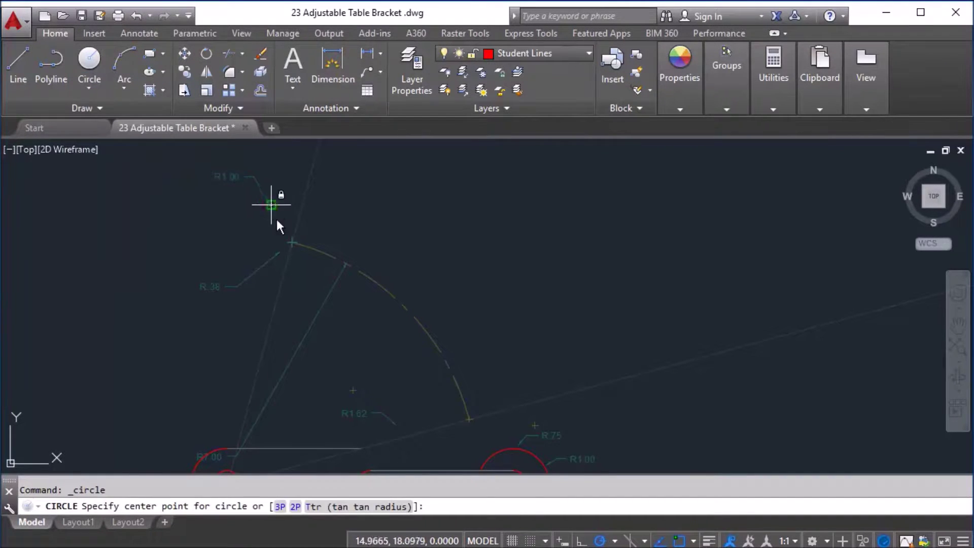
pyautogui.scroll(3, 287, 244)
pyautogui.click(294, 236)
pyautogui.moveTo(342, 179); pyautogui.dragTo(316, 266, button='middle')
pyautogui.write('1')
pyautogui.press('Return')
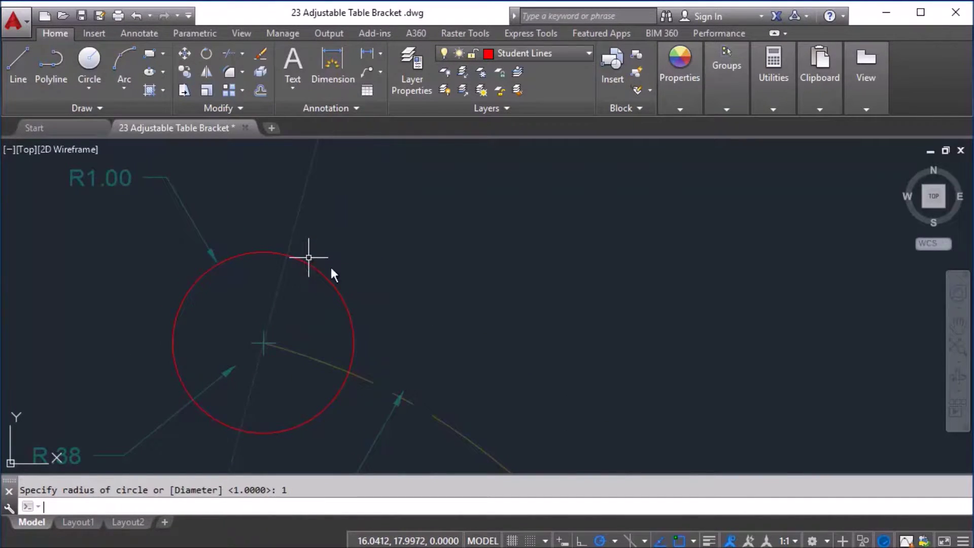
# Draw a circle of radius 0.38 concentric with the R1.00 circle at the upper end of the dashed R7.00 arc.
pyautogui.scroll(-2, 172, 272)
pyautogui.scroll(2, 212, 263)
pyautogui.scroll(-2, 196, 271)
pyautogui.moveTo(209, 281); pyautogui.dragTo(238, 260, button='middle')
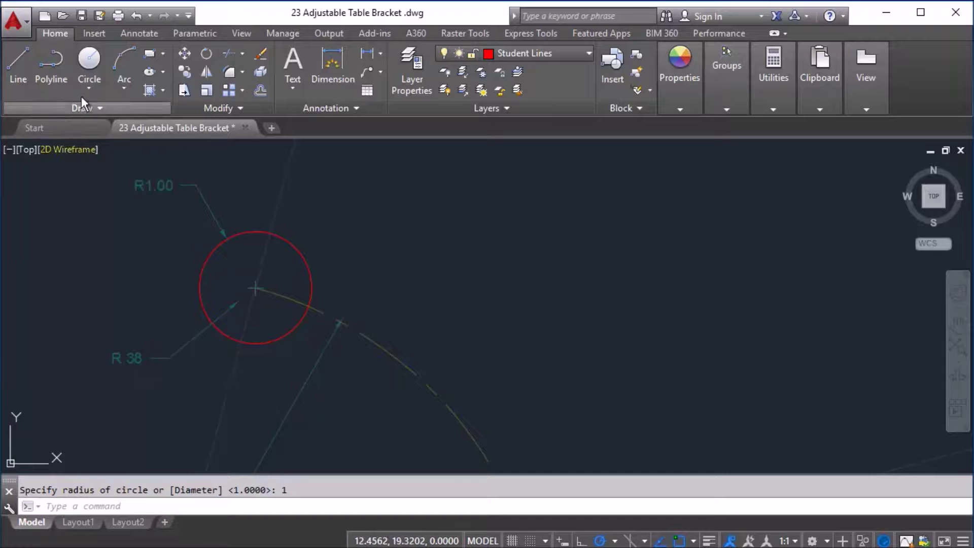
pyautogui.click(93, 61)
pyautogui.scroll(3, 253, 292)
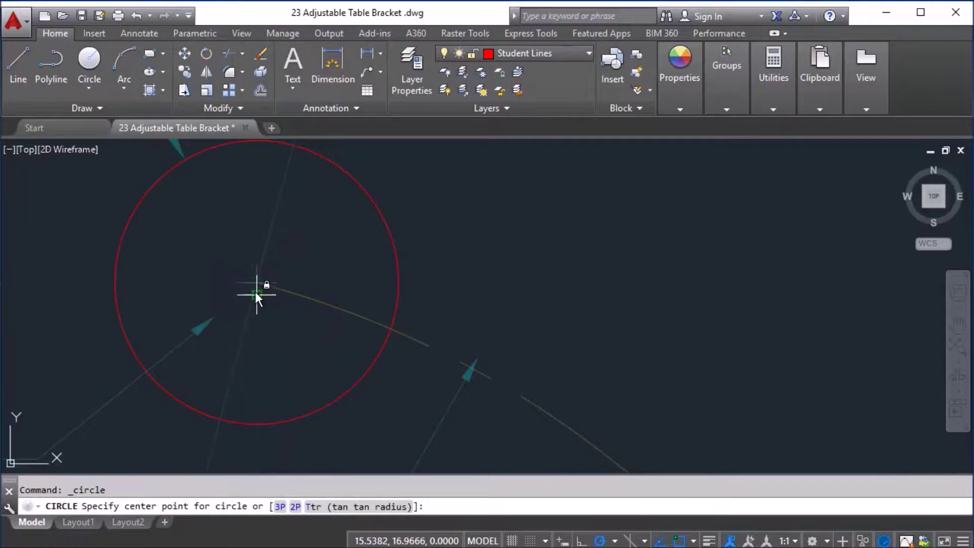
pyautogui.click(256, 283)
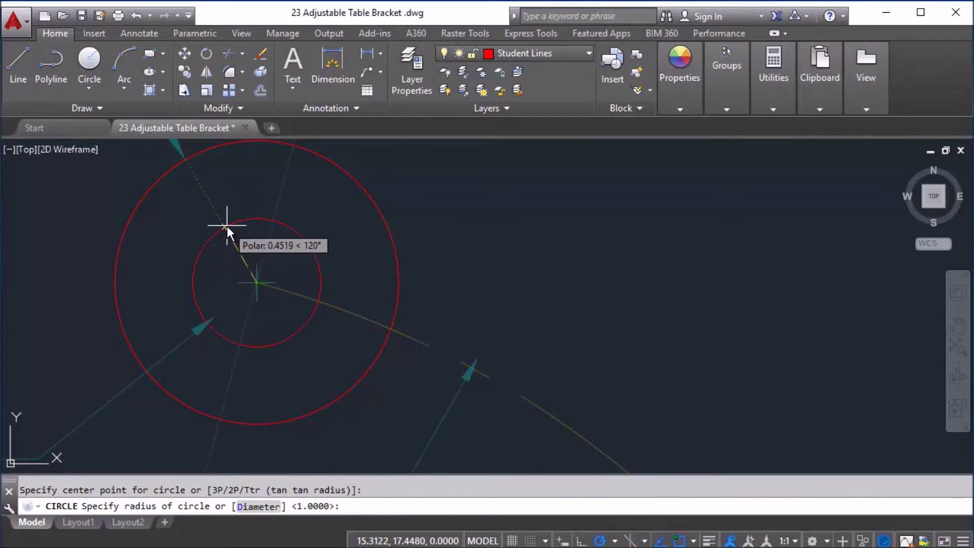
pyautogui.write('.38')
pyautogui.press('Return')
pyautogui.scroll(-3, 345, 305)
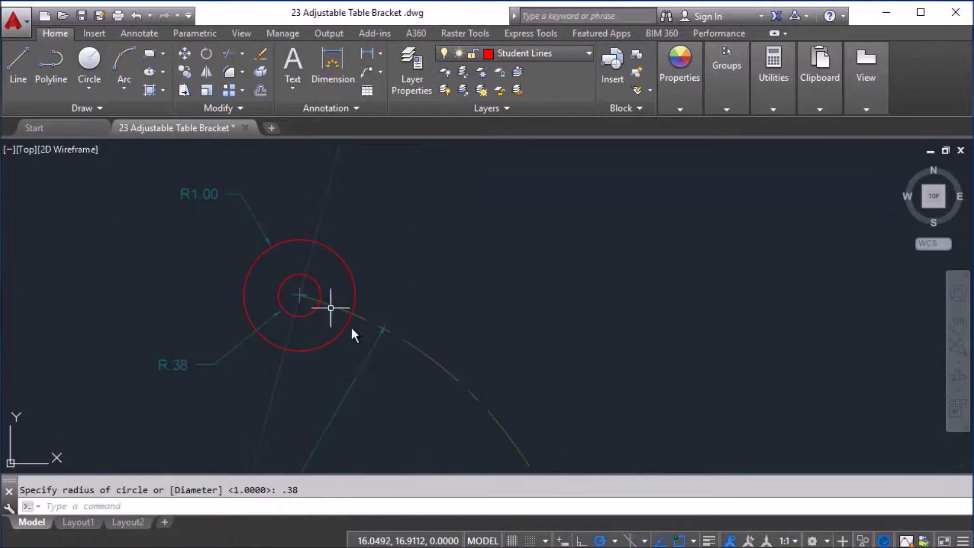
# Draw a circle of radius 0.38 centred on the lower end of the dashed R7.00 centerline arc.
pyautogui.scroll(-3, 455, 360)
pyautogui.scroll(8, 320, 250)
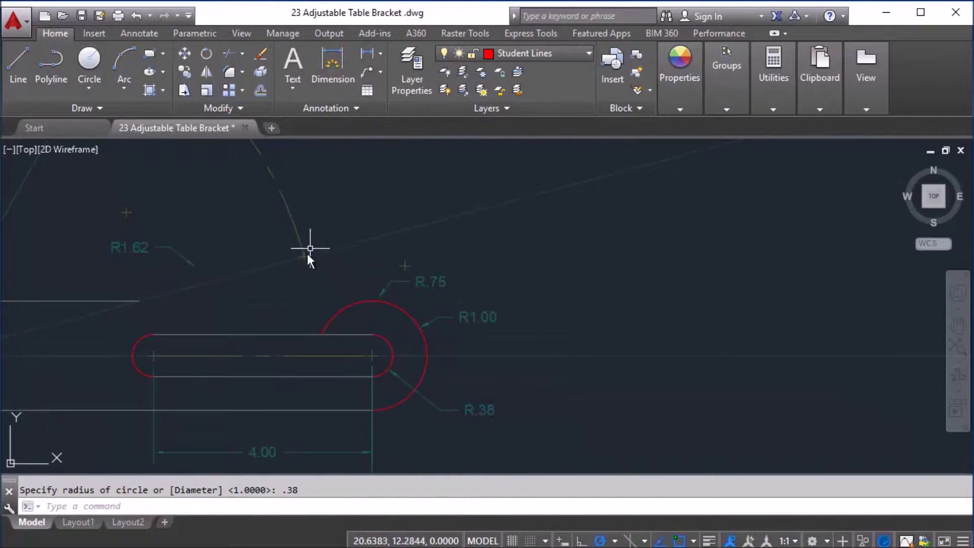
pyautogui.click(89, 60)
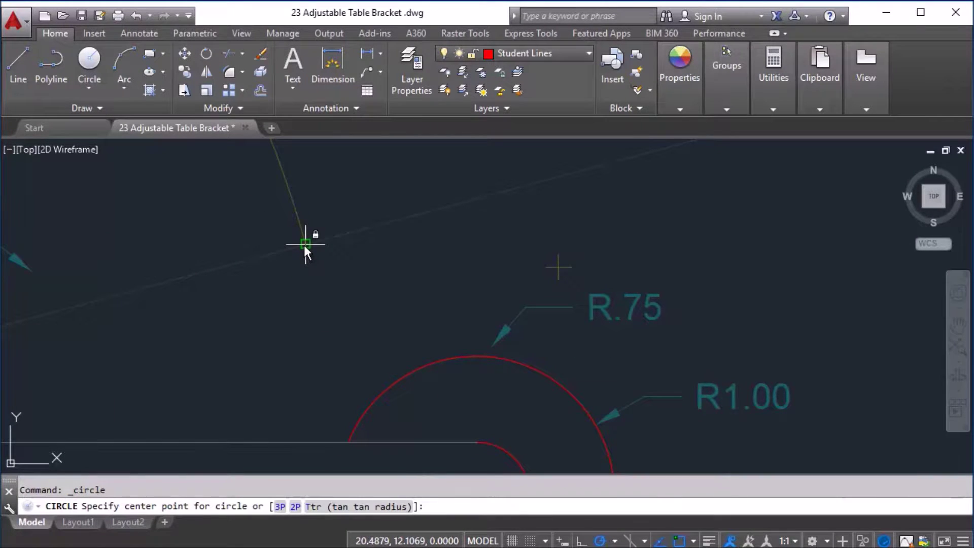
pyautogui.click(305, 245)
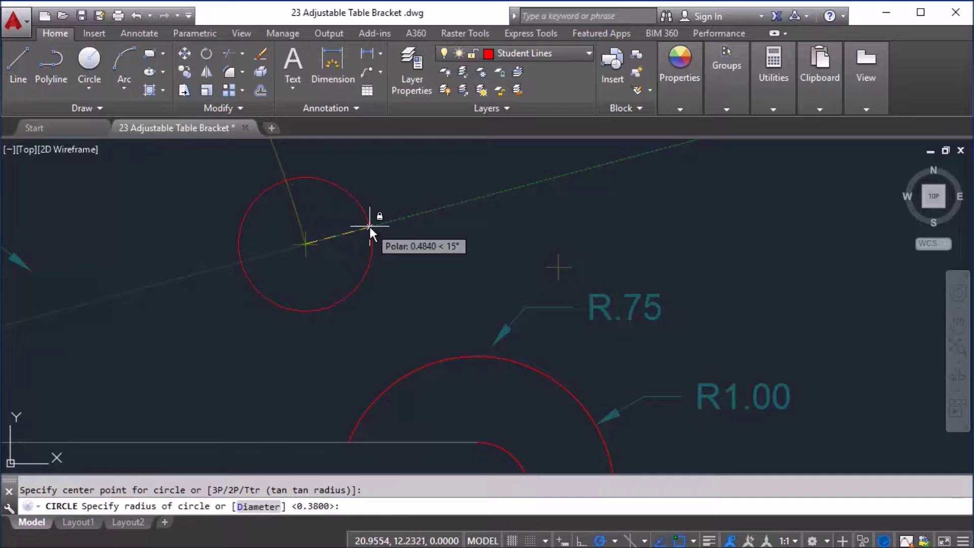
pyautogui.press('Return')
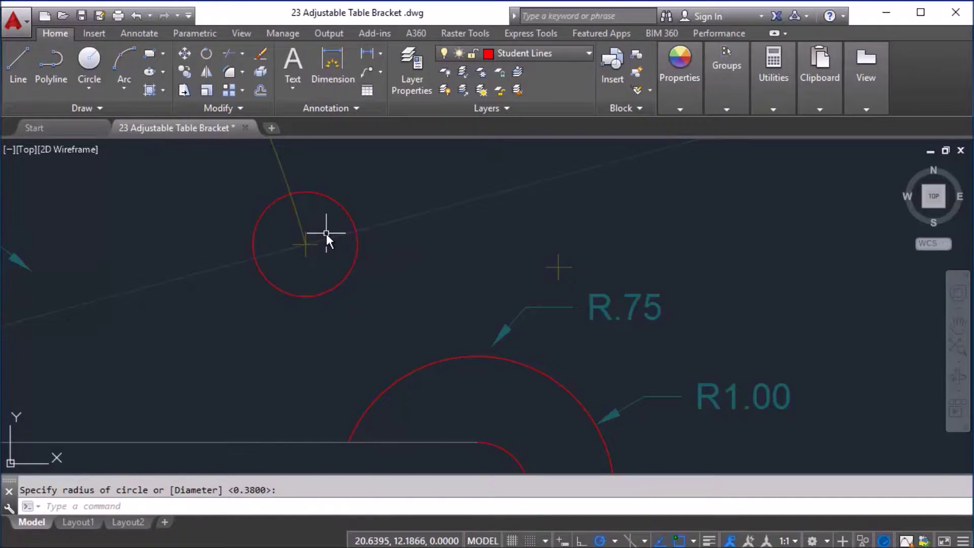
# Draw a radius 6 circle centred on the left hole, through the construction line's near intersection with the upper R1.00 circle.
pyautogui.scroll(-2, 336, 278)
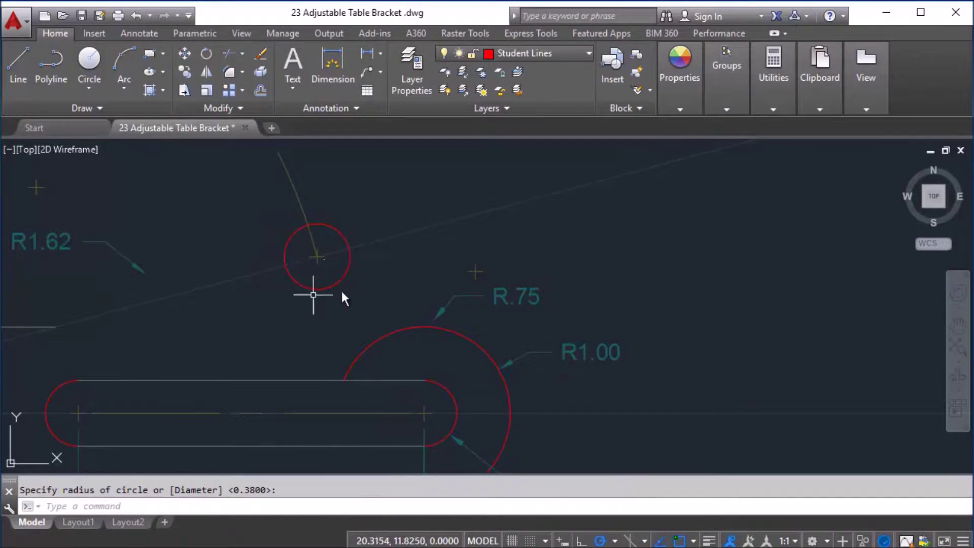
pyautogui.scroll(-2, 257, 298)
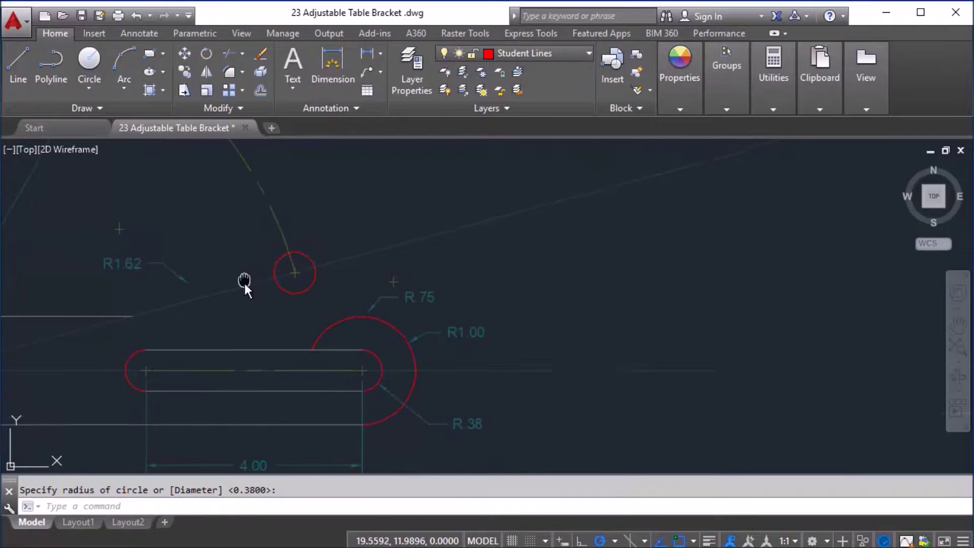
pyautogui.moveTo(245, 283); pyautogui.dragTo(381, 342, button='middle')
pyautogui.scroll(-4, 344, 282)
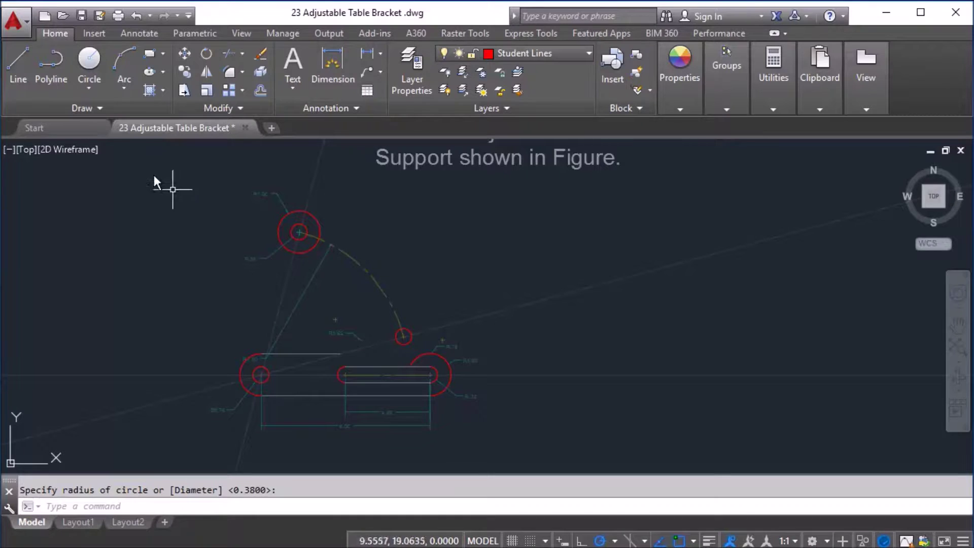
pyautogui.click(94, 85)
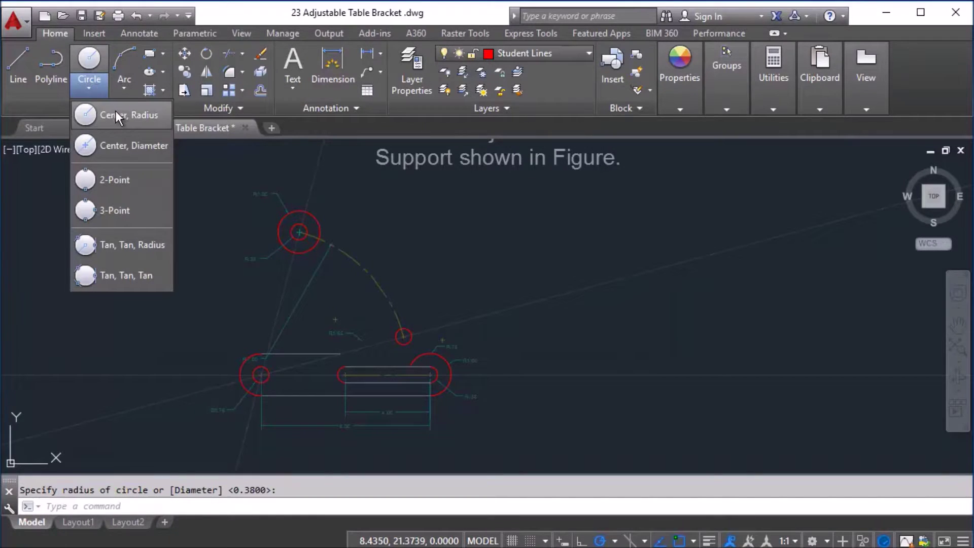
pyautogui.click(117, 115)
pyautogui.scroll(4, 260, 375)
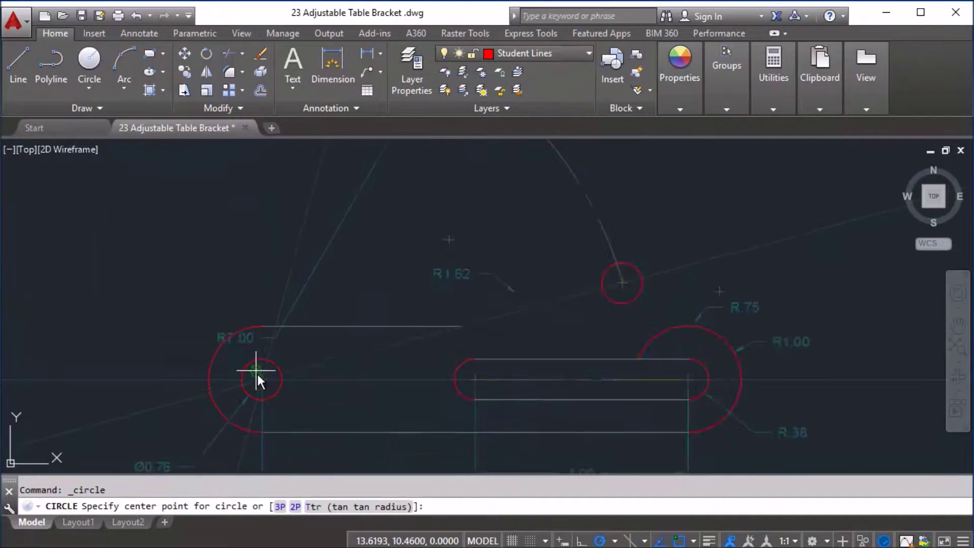
pyautogui.click(263, 383)
pyautogui.scroll(-4, 326, 257)
pyautogui.moveTo(332, 248); pyautogui.dragTo(254, 326, button='middle')
pyautogui.moveTo(264, 285)
pyautogui.mouseDown(button='middle')
pyautogui.moveTo(246, 283)
pyautogui.moveTo(255, 285)
pyautogui.mouseUp(button='middle')
pyautogui.scroll(4, 254, 261)
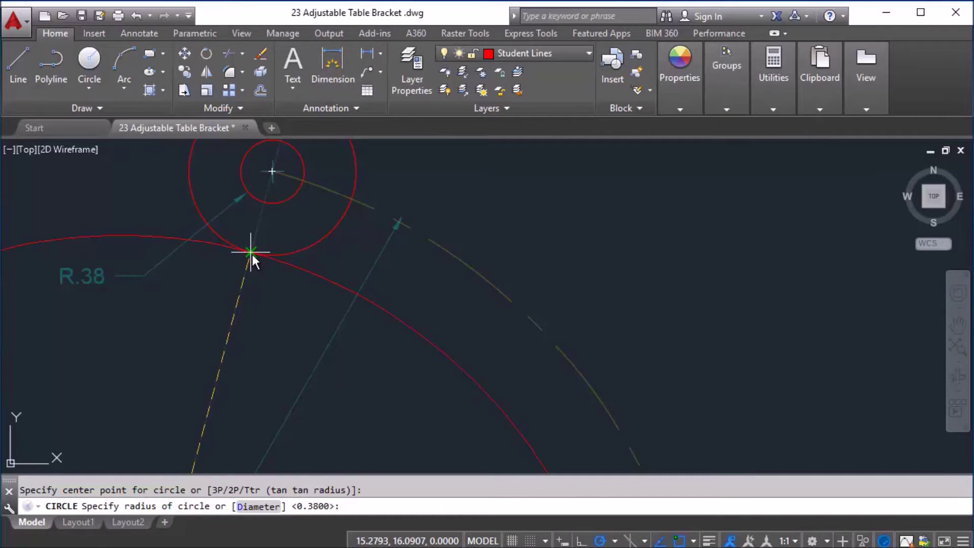
pyautogui.click(252, 253)
# Draw a radius 6.62 circle centred on the left hole, through the construction line's near intersection with the upper R.38 circle.
pyautogui.scroll(-2, 264, 290)
pyautogui.scroll(-1, 259, 292)
pyautogui.scroll(-1, 239, 264)
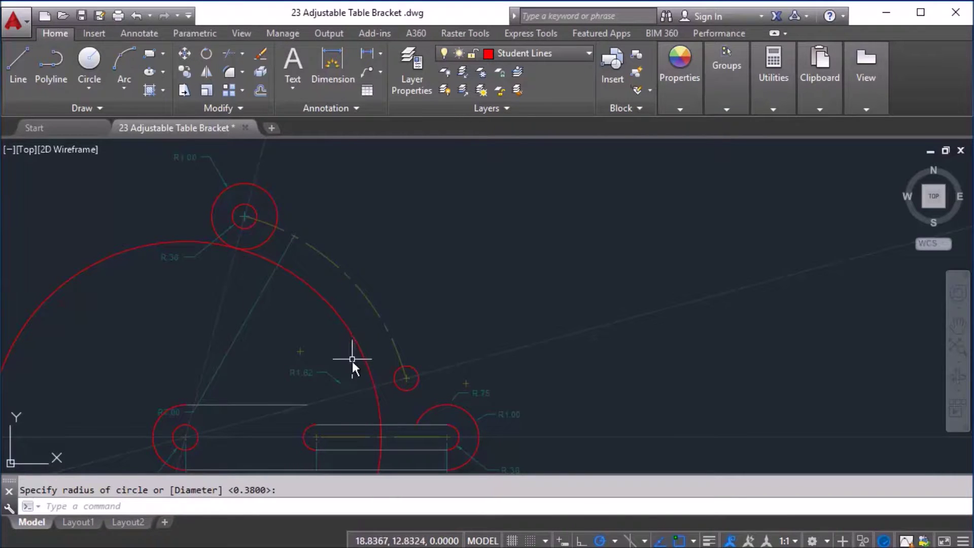
pyautogui.click(89, 70)
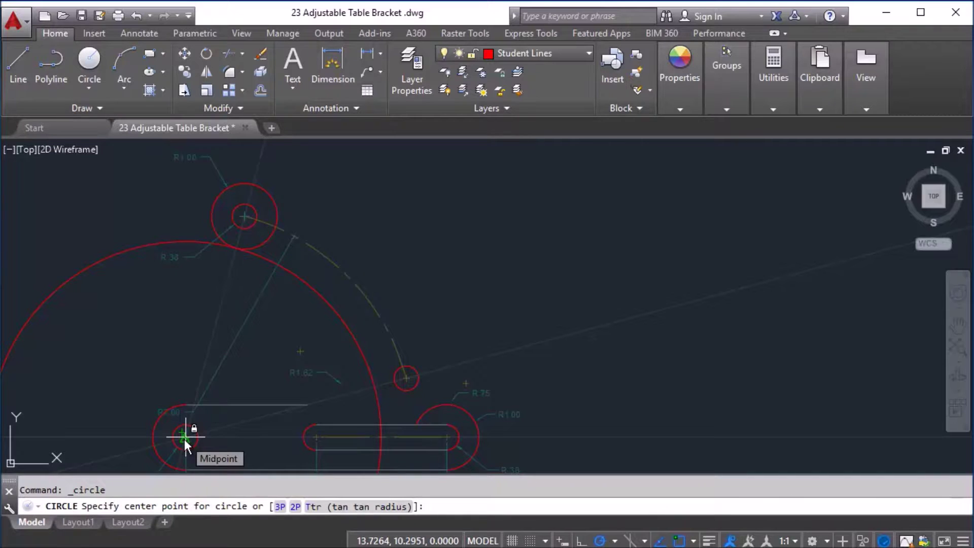
pyautogui.scroll(5, 185, 438)
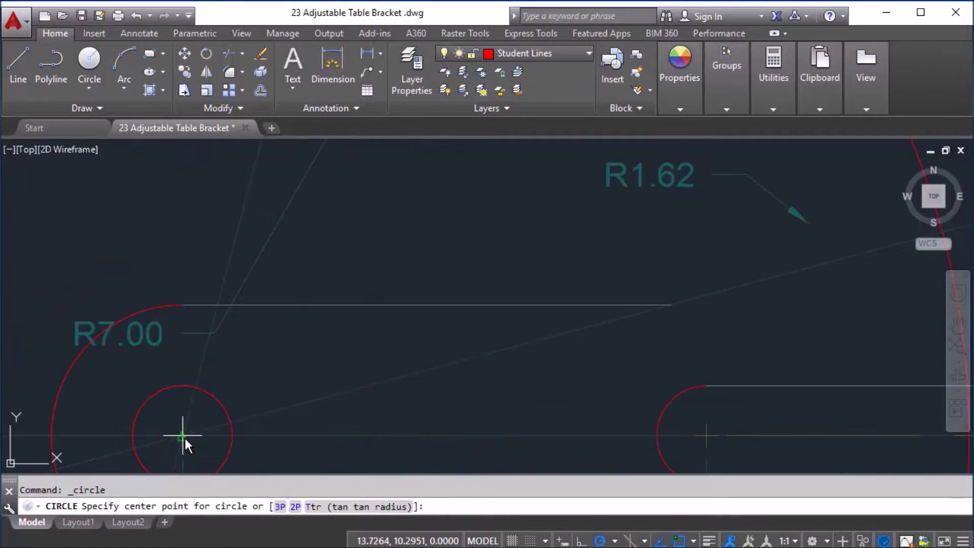
pyautogui.click(182, 436)
pyautogui.scroll(-4, 202, 337)
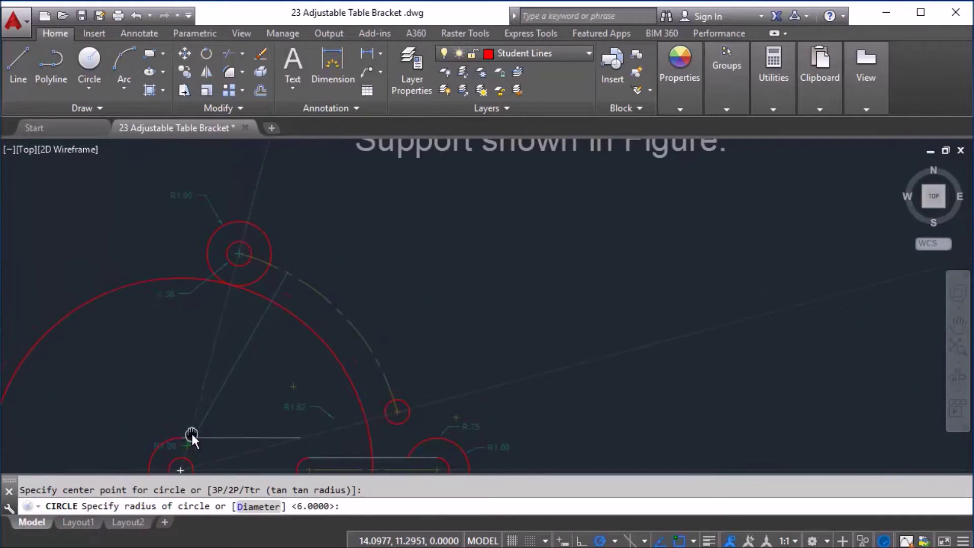
pyautogui.scroll(2, 236, 266)
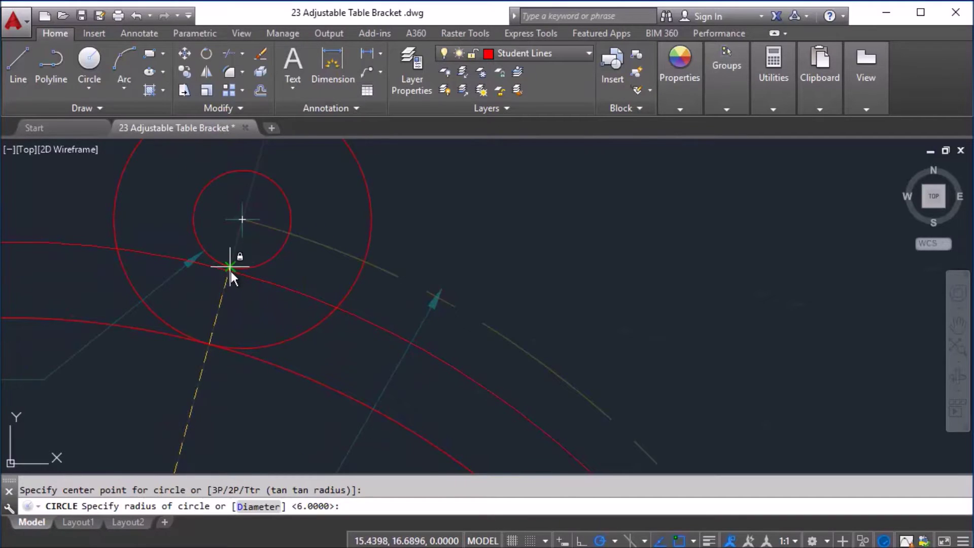
pyautogui.click(231, 266)
# Draw a radius 7.38 circle centred on the left hole, through the construction line's far intersection with the upper R.38 circle.
pyautogui.scroll(-3, 218, 305)
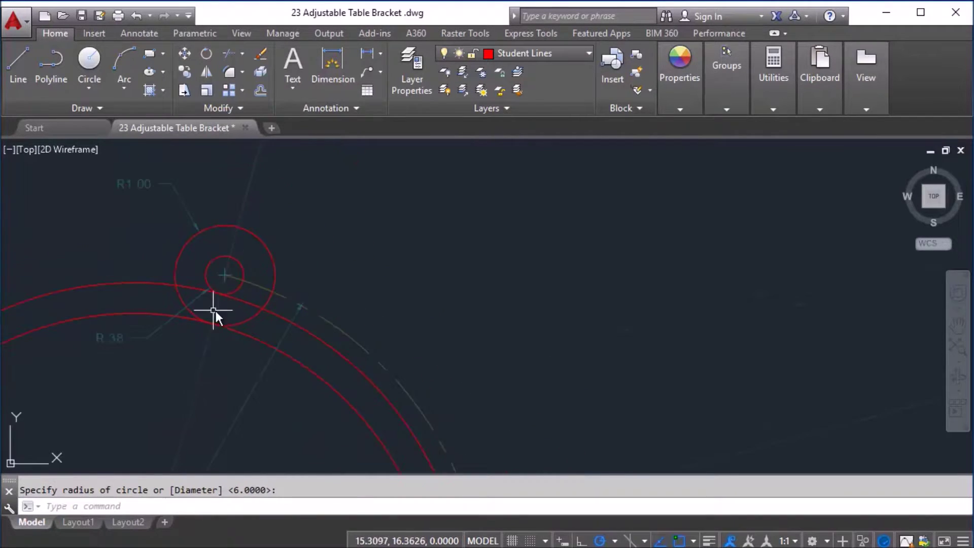
pyautogui.moveTo(220, 321); pyautogui.dragTo(218, 243, button='middle')
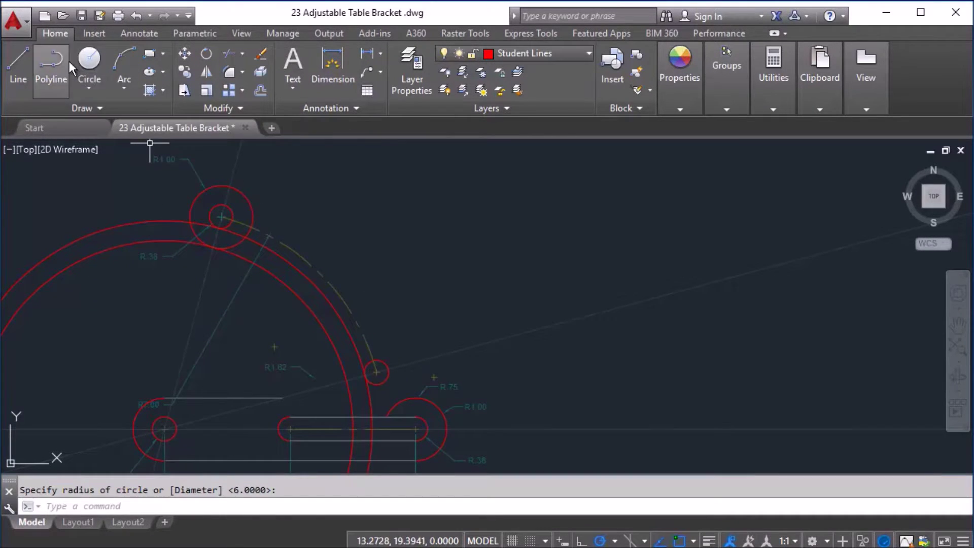
pyautogui.click(90, 58)
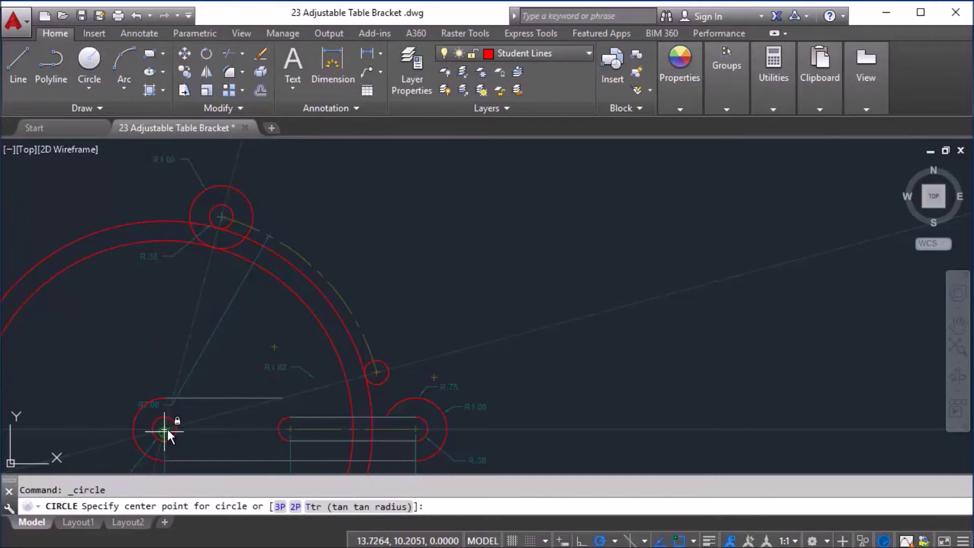
pyautogui.scroll(2, 168, 429)
pyautogui.scroll(2, 163, 433)
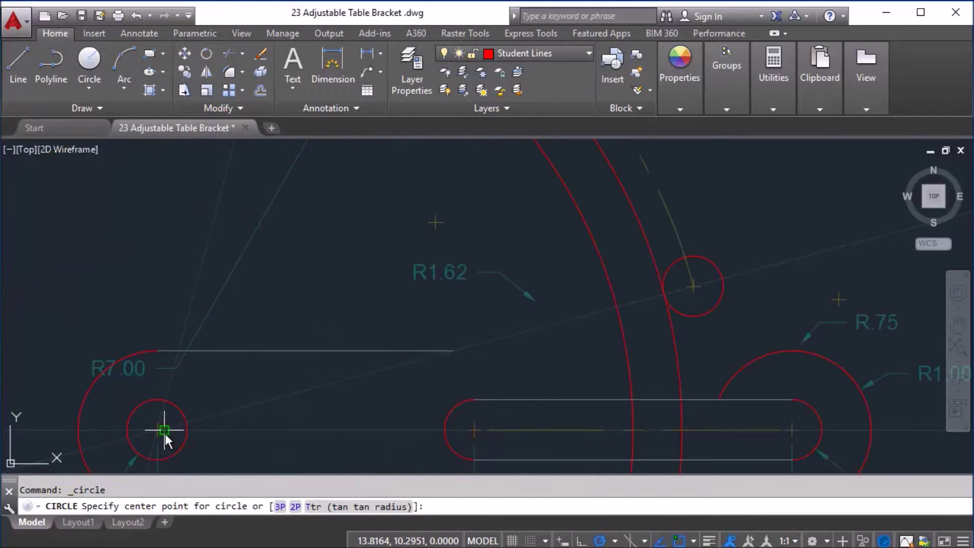
pyautogui.click(158, 433)
pyautogui.scroll(-3, 178, 404)
pyautogui.scroll(2, 223, 251)
pyautogui.scroll(5, 222, 251)
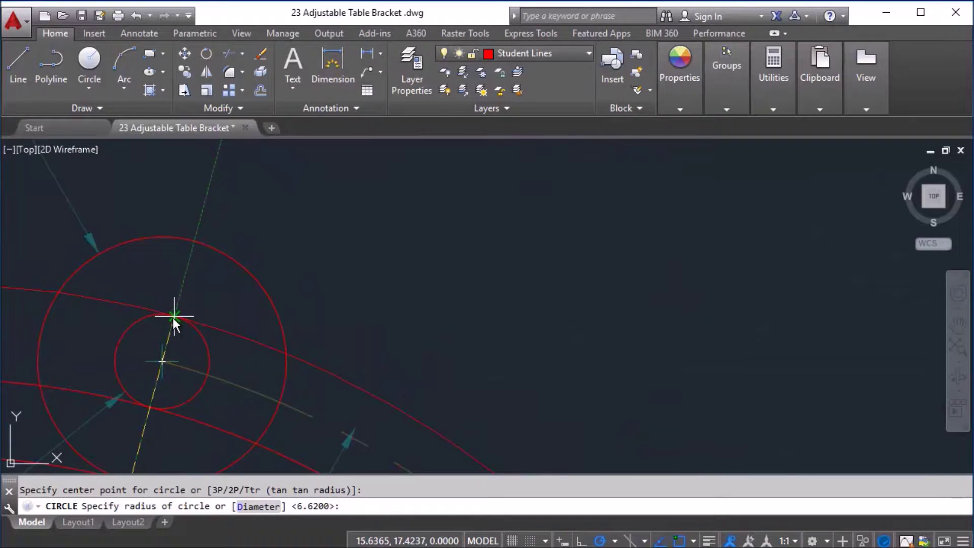
pyautogui.click(173, 318)
# Draw a radius 8 circle centred on the left hole, through the construction line's far intersection with the upper R1.00 circle.
pyautogui.scroll(-5, 215, 318)
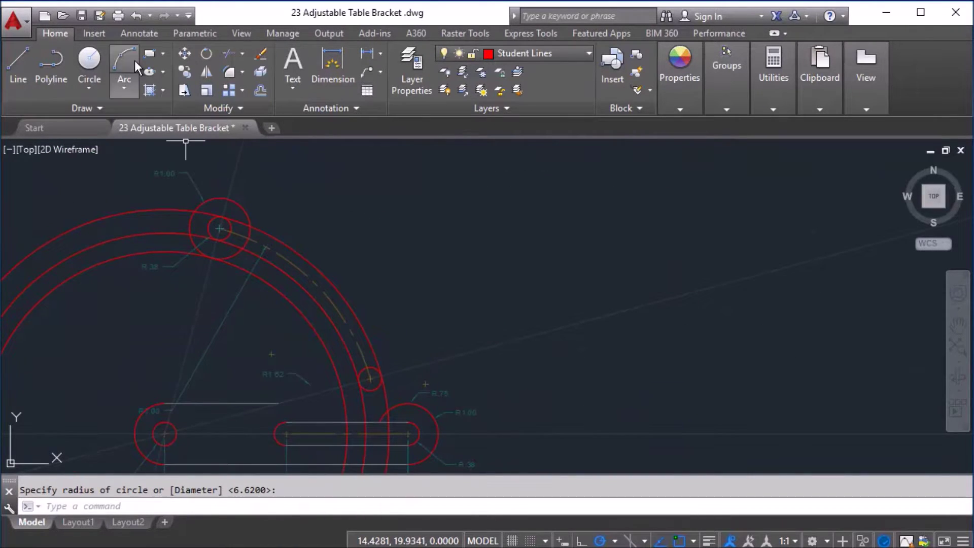
pyautogui.click(92, 58)
pyautogui.scroll(2, 165, 437)
pyautogui.click(160, 442)
pyautogui.scroll(-5, 206, 251)
pyautogui.scroll(6, 210, 228)
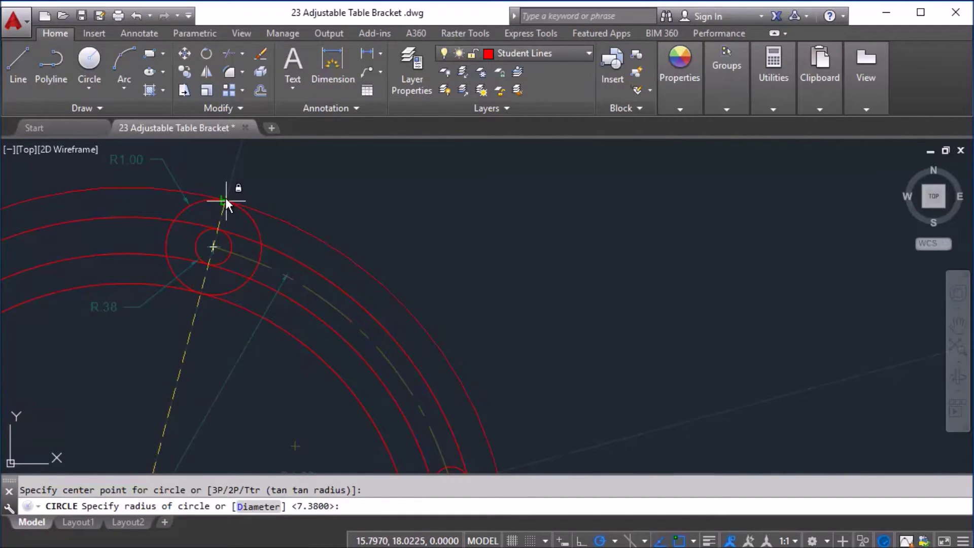
pyautogui.click(225, 197)
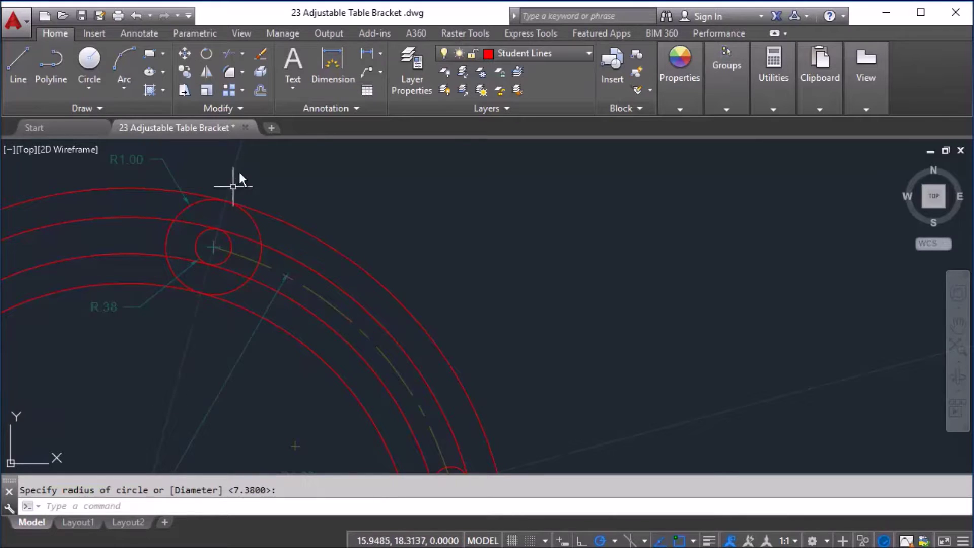
# Draw a circle of radius 1.62 tangent to the bracket's short upper horizontal line and the innermost large circle, using Tan, Tan, Radius.
pyautogui.scroll(-5, 212, 314)
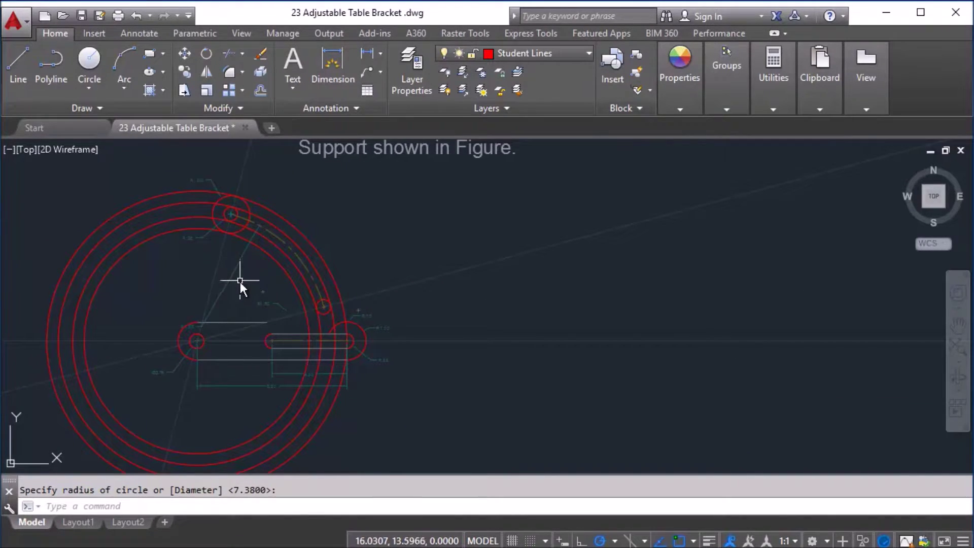
pyautogui.moveTo(224, 276); pyautogui.dragTo(229, 297, button='middle')
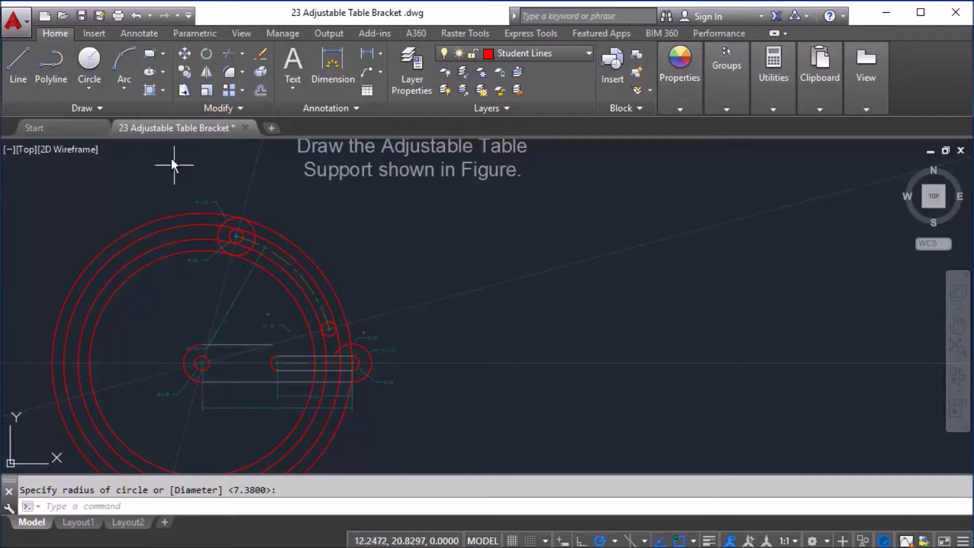
pyautogui.click(93, 88)
pyautogui.click(147, 245)
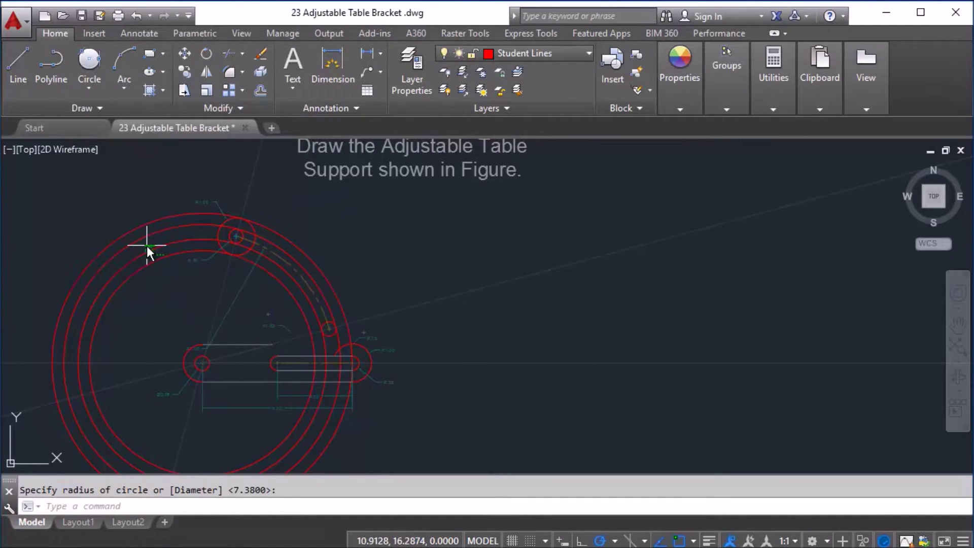
pyautogui.scroll(4, 237, 319)
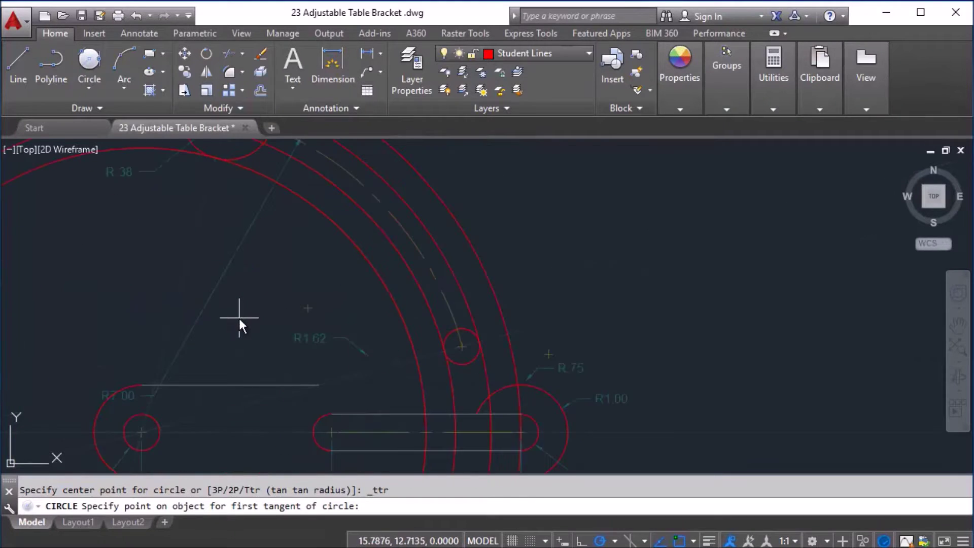
pyautogui.click(259, 386)
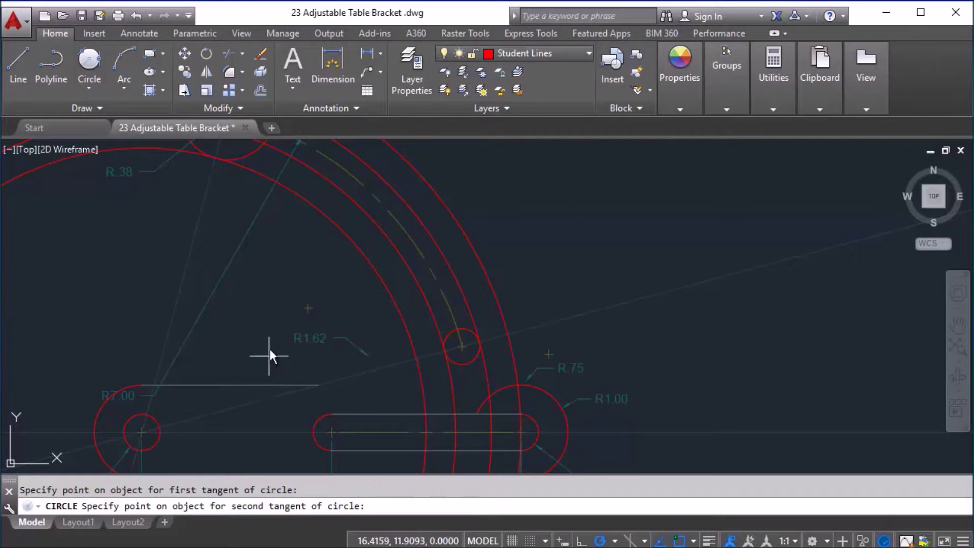
pyautogui.click(357, 249)
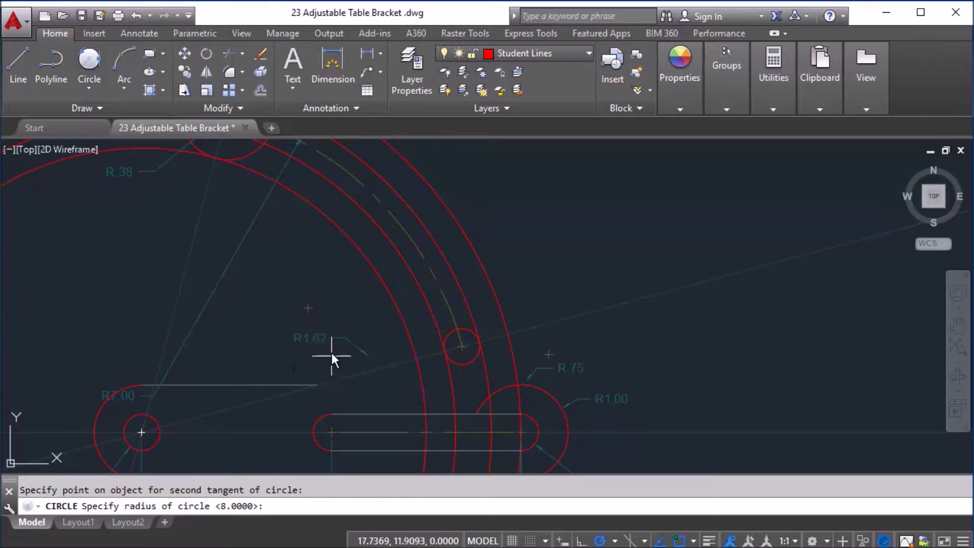
pyautogui.write('1.62')
pyautogui.press('Return')
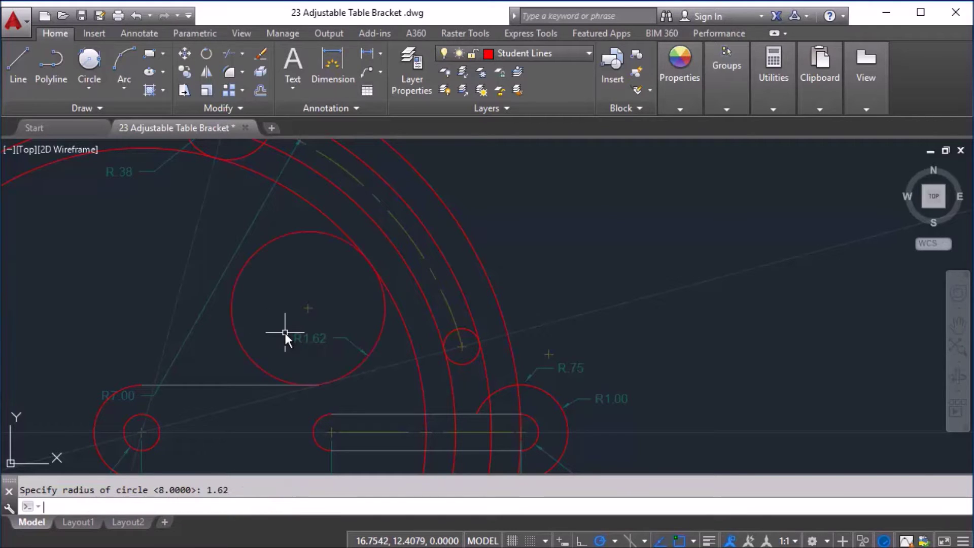
pyautogui.moveTo(307, 333); pyautogui.dragTo(213, 325, button='middle')
pyautogui.scroll(3, 347, 375)
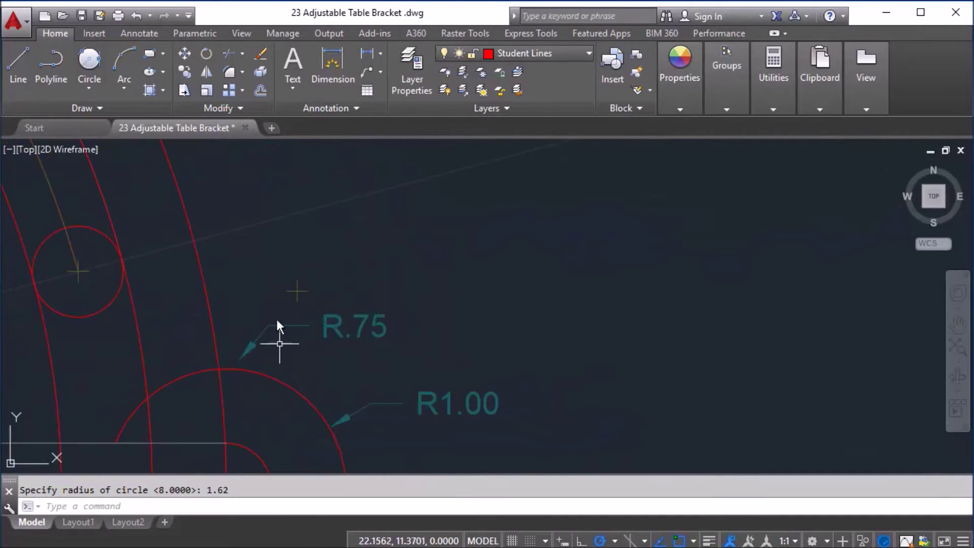
# Draw a circle of radius .75 tangent to the right R1.00 arc and the outermost large circle, using Tan, Tan, Radius.
pyautogui.click(95, 90)
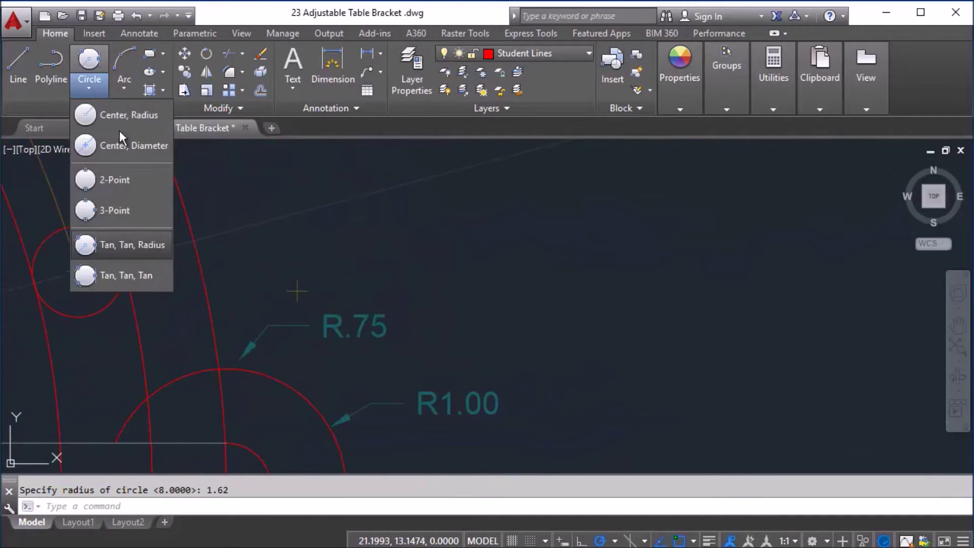
pyautogui.click(129, 244)
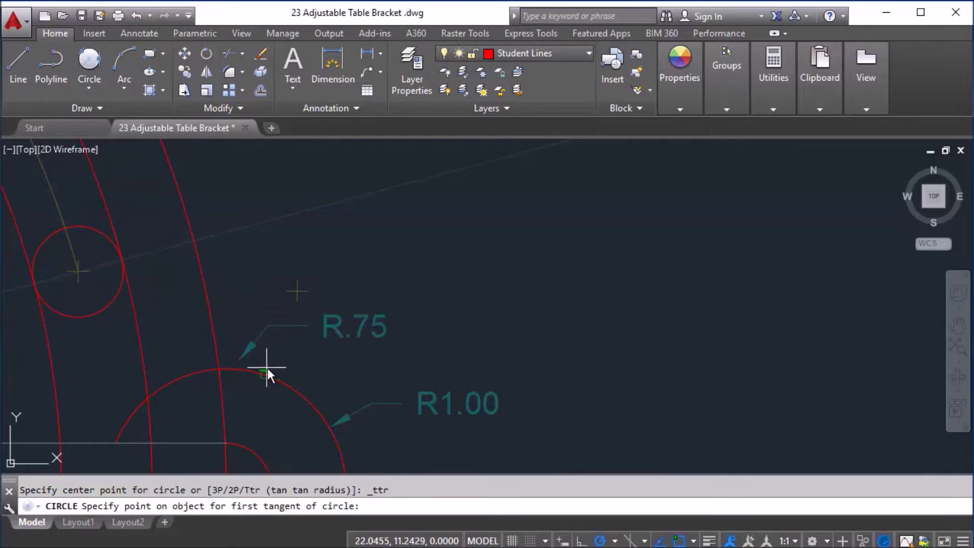
pyautogui.click(280, 382)
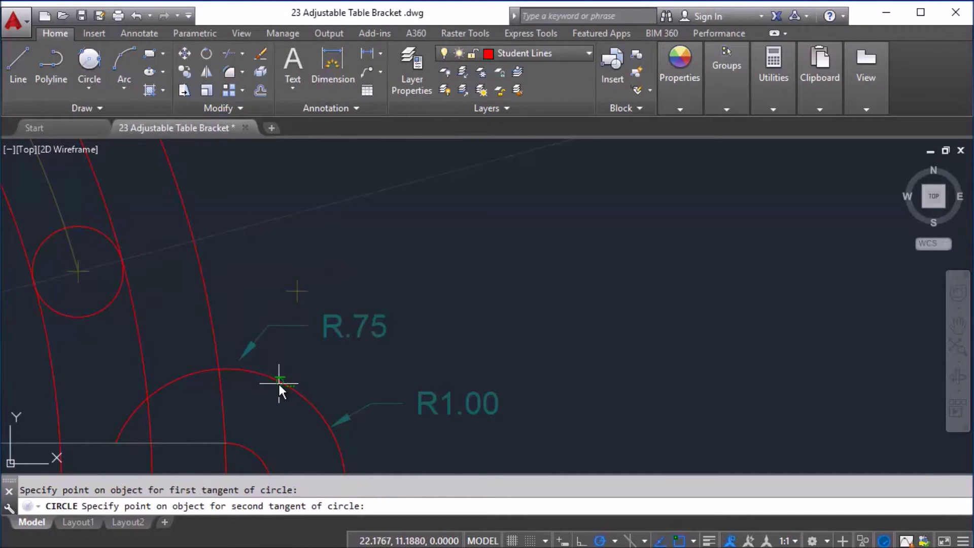
pyautogui.click(198, 267)
pyautogui.write('.75')
pyautogui.press('Return')
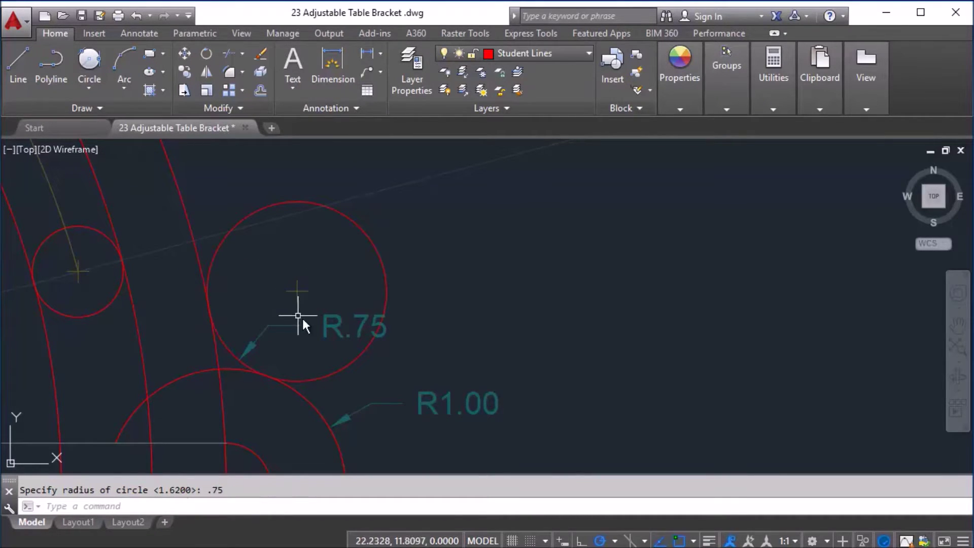
# Trim the R1.62 circle to leave only the fillet arc between the upper horizontal line and the innermost large circle.
pyautogui.scroll(-5, 306, 311)
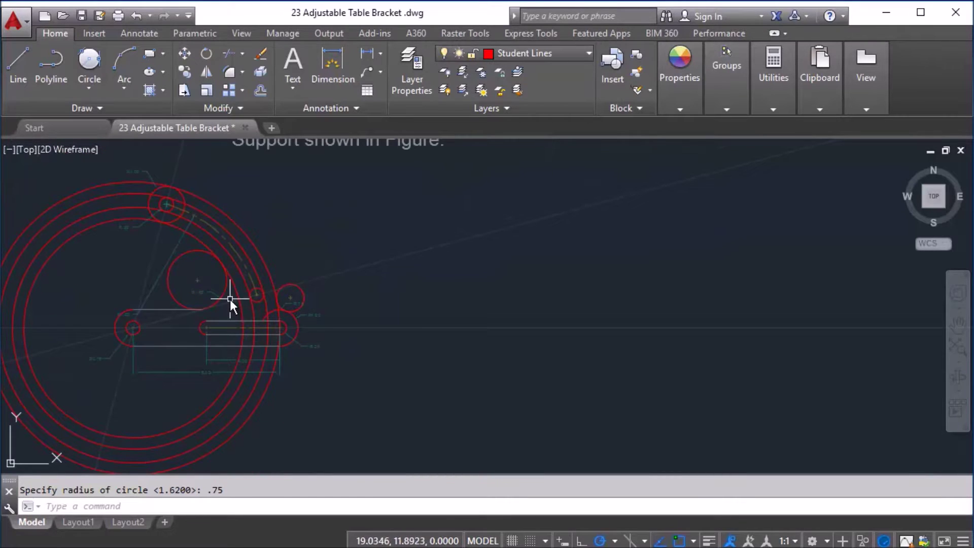
pyautogui.scroll(2, 273, 305)
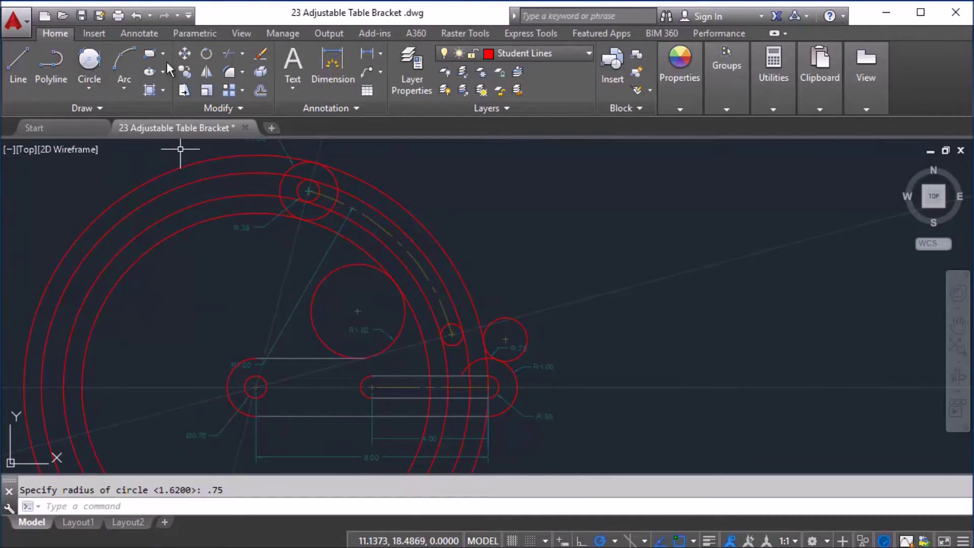
pyautogui.click(227, 52)
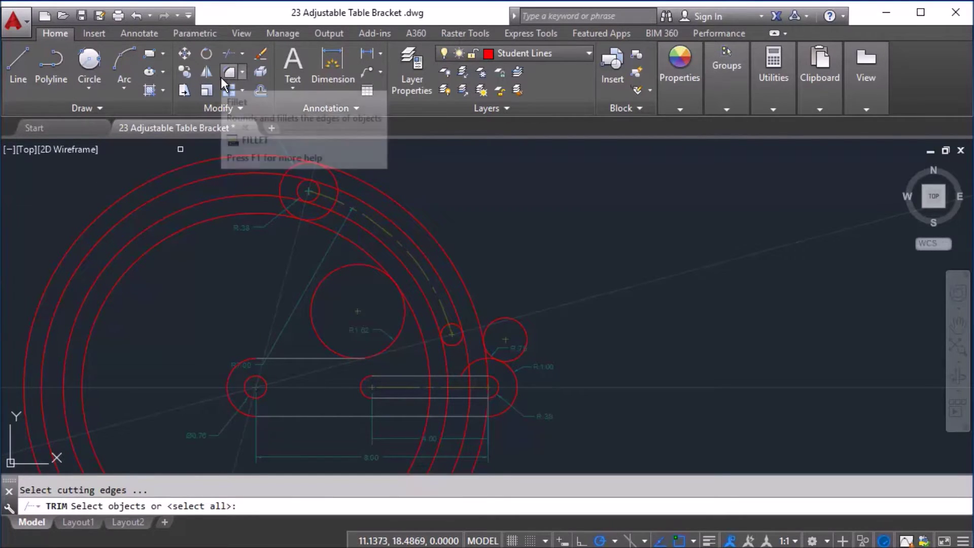
pyautogui.press('Return')
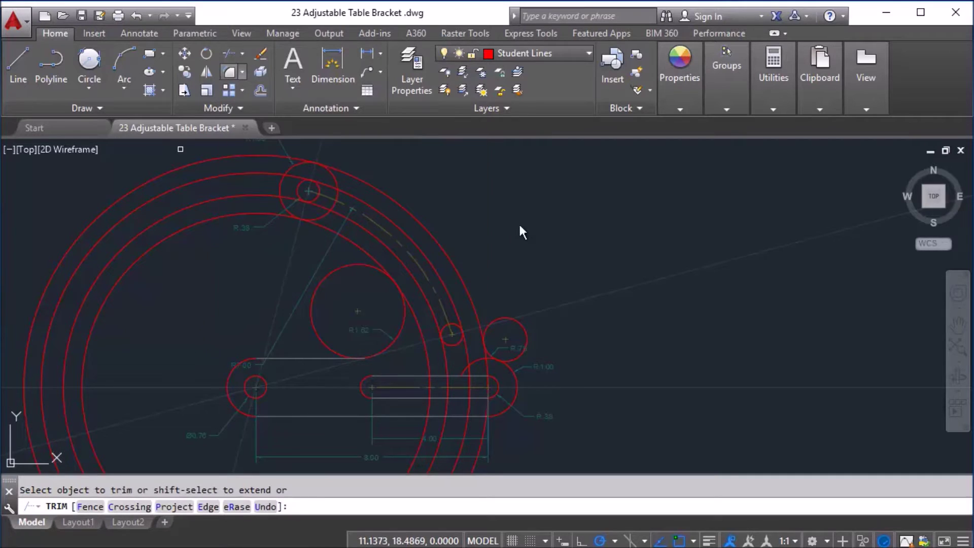
pyautogui.scroll(6, 381, 262)
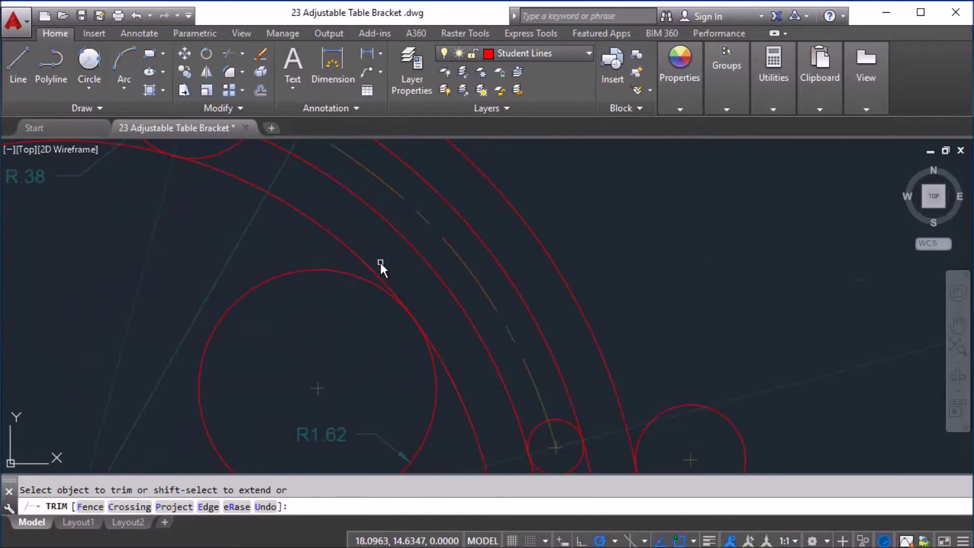
pyautogui.click(388, 310)
pyautogui.scroll(-6, 375, 330)
pyautogui.scroll(3, 344, 287)
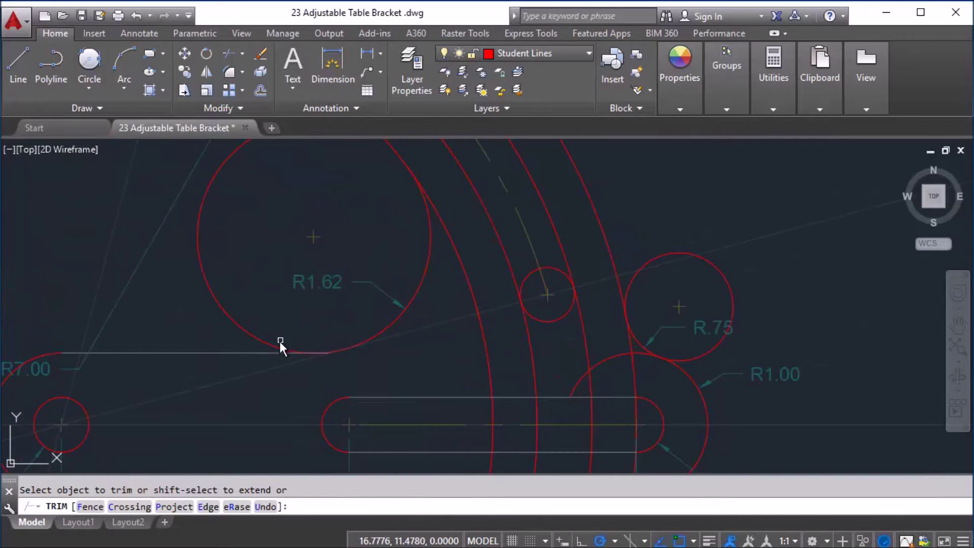
pyautogui.scroll(1, 294, 197)
pyautogui.click(301, 197)
pyautogui.click(299, 192)
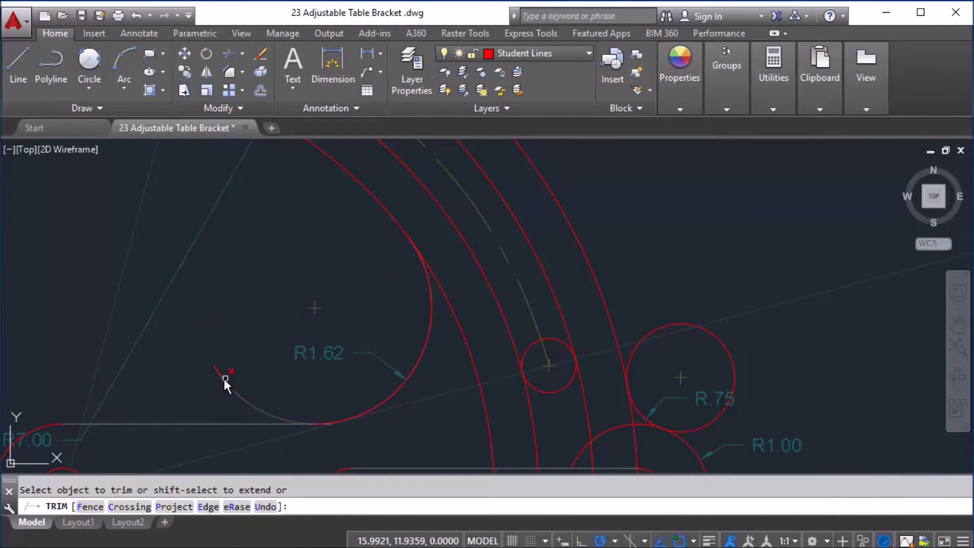
pyautogui.click(231, 390)
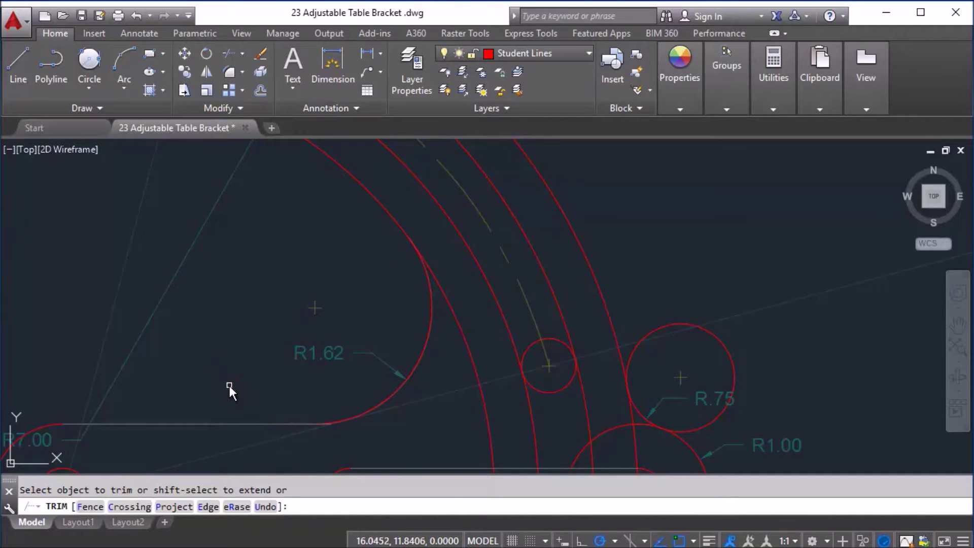
pyautogui.scroll(5, 320, 449)
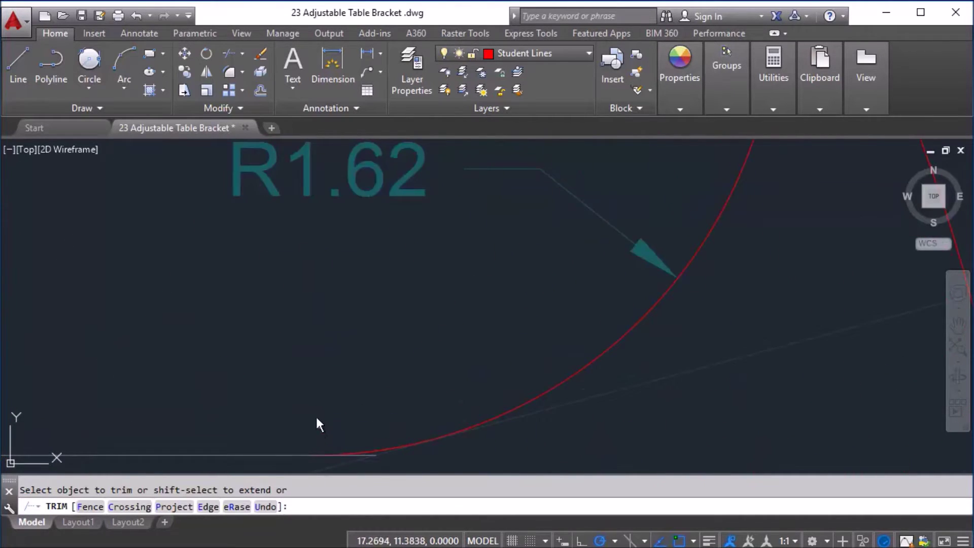
# Trim the innermost large circle away on the left side of its tangency with the upper R1.00 circle.
pyautogui.scroll(-7, 319, 406)
pyautogui.scroll(-2, 378, 338)
pyautogui.scroll(2, 418, 302)
pyautogui.moveTo(407, 230); pyautogui.dragTo(393, 318, button='middle')
pyautogui.scroll(6, 394, 325)
pyautogui.click(407, 264)
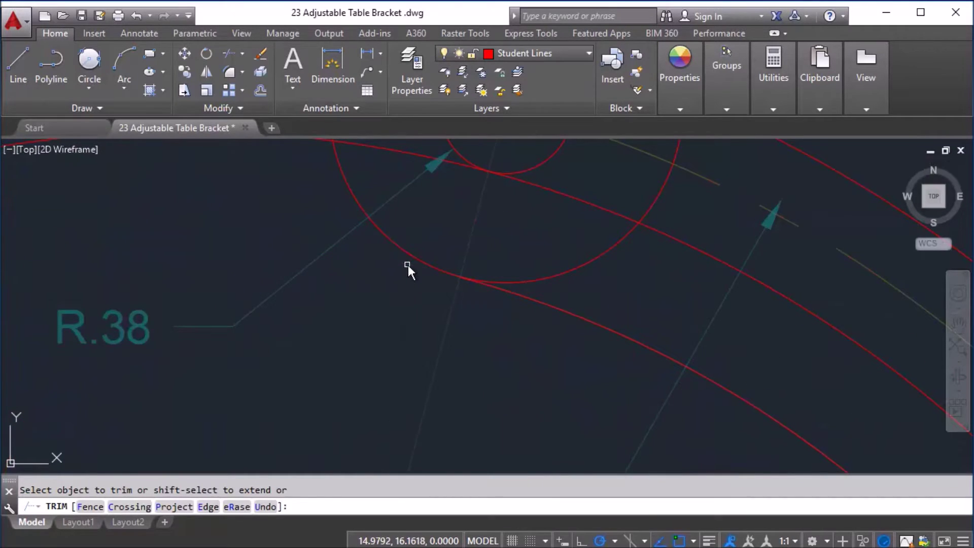
# Trim the radius 6.62 circle inside the upper R1.00 circle, back to its tangency with the R.38 circle.
pyautogui.scroll(-2, 374, 347)
pyautogui.moveTo(353, 274); pyautogui.dragTo(388, 316, button='middle')
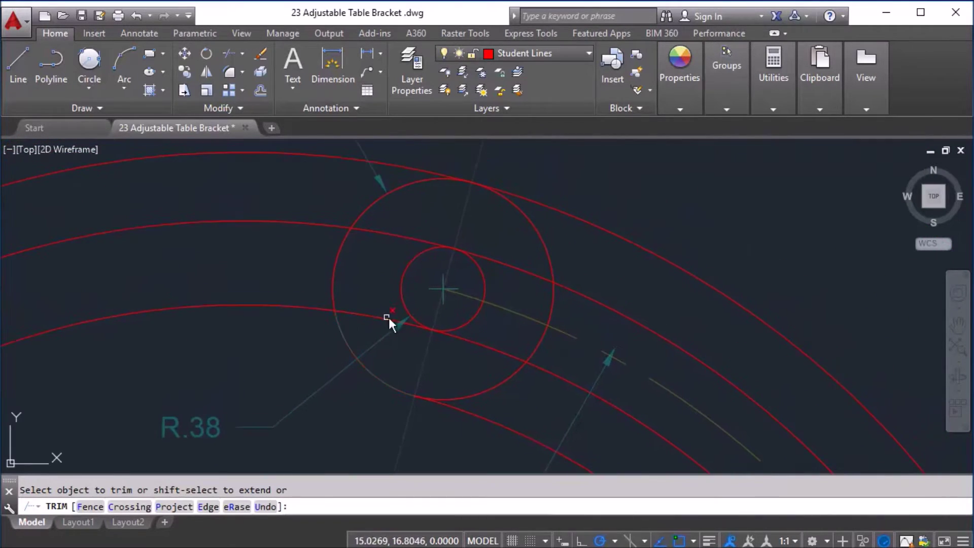
pyautogui.scroll(4, 416, 328)
pyautogui.click(412, 327)
pyautogui.scroll(-4, 314, 285)
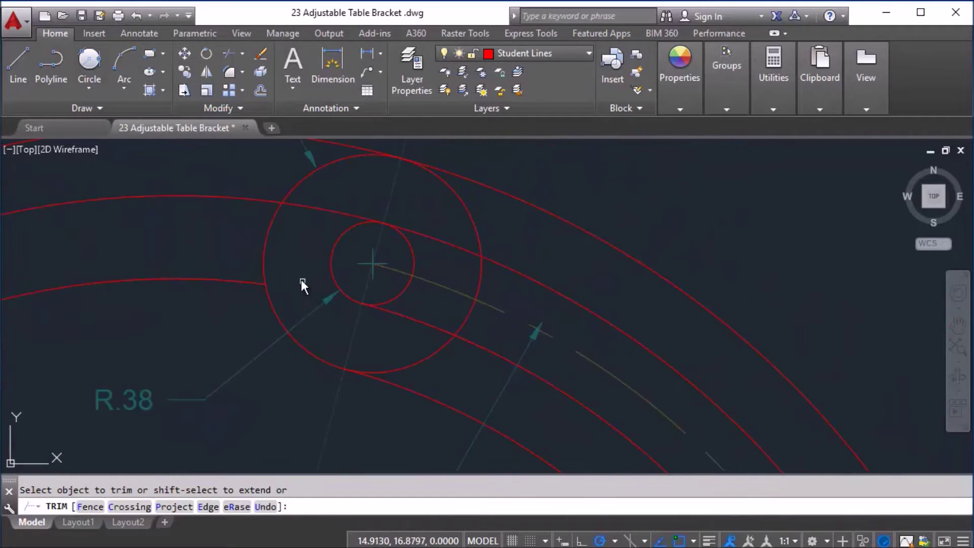
# Trim the radius 7.38 and radius 8 circles back to their tangencies with the upper R.38 and R1.00 circles.
pyautogui.scroll(3, 320, 251)
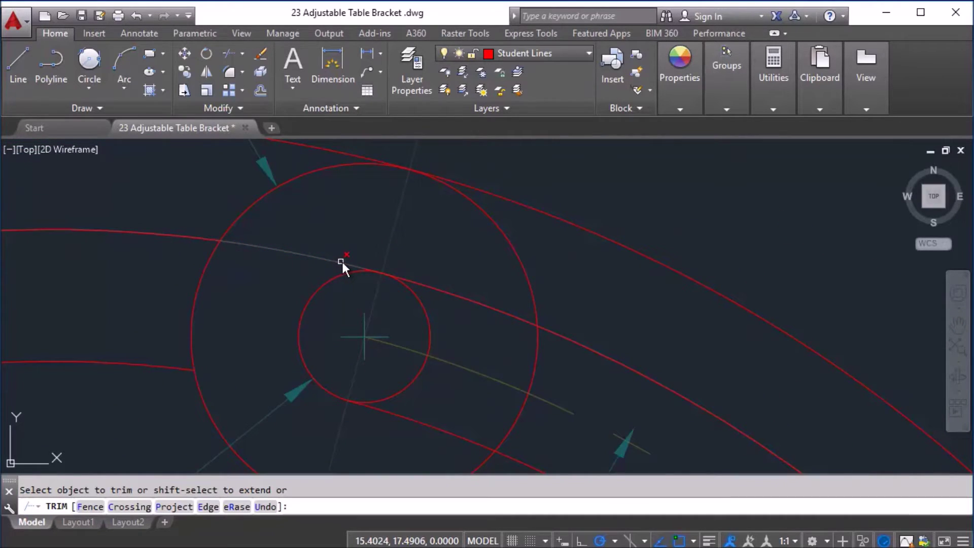
pyautogui.scroll(4, 364, 264)
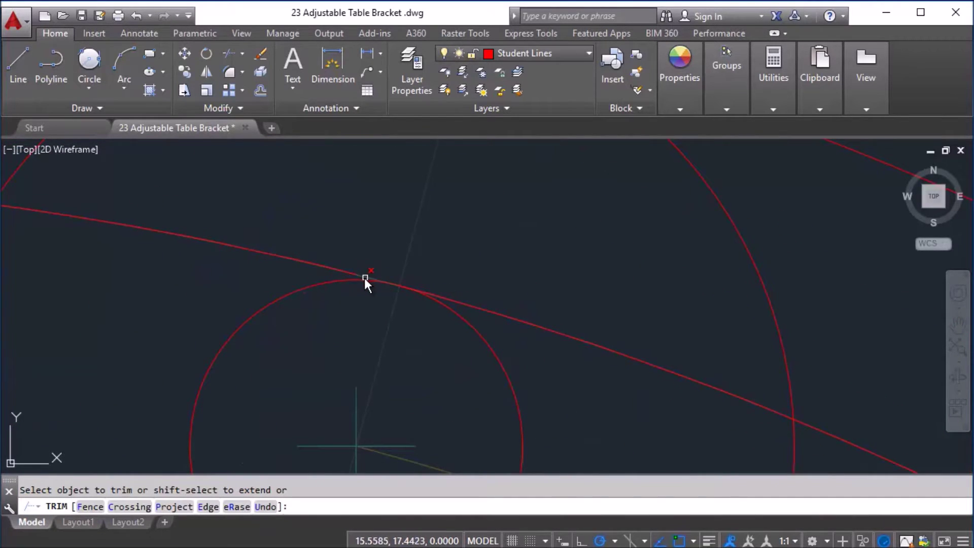
pyautogui.scroll(-4, 353, 269)
pyautogui.moveTo(269, 221)
pyautogui.mouseDown(button='middle')
pyautogui.moveTo(227, 279)
pyautogui.moveTo(195, 299)
pyautogui.mouseUp(button='middle')
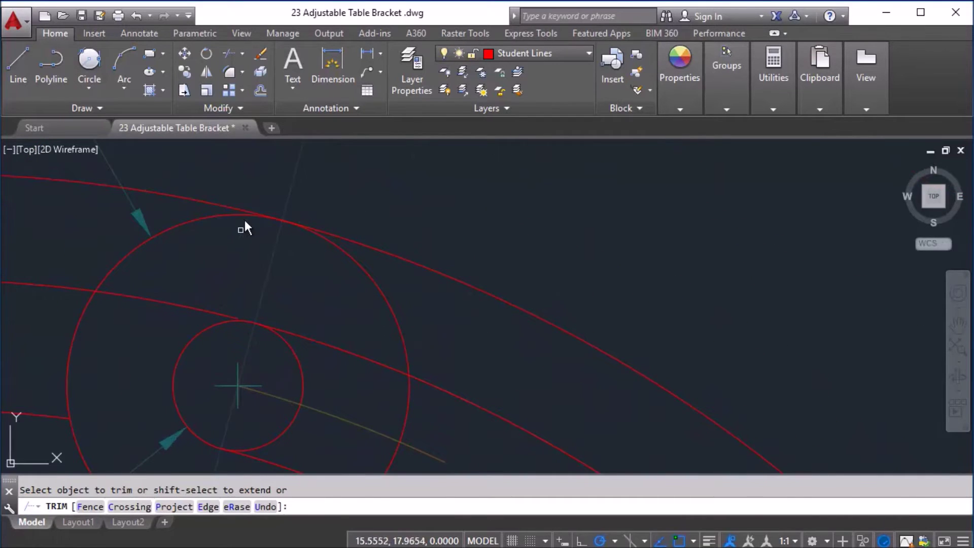
pyautogui.scroll(2, 240, 208)
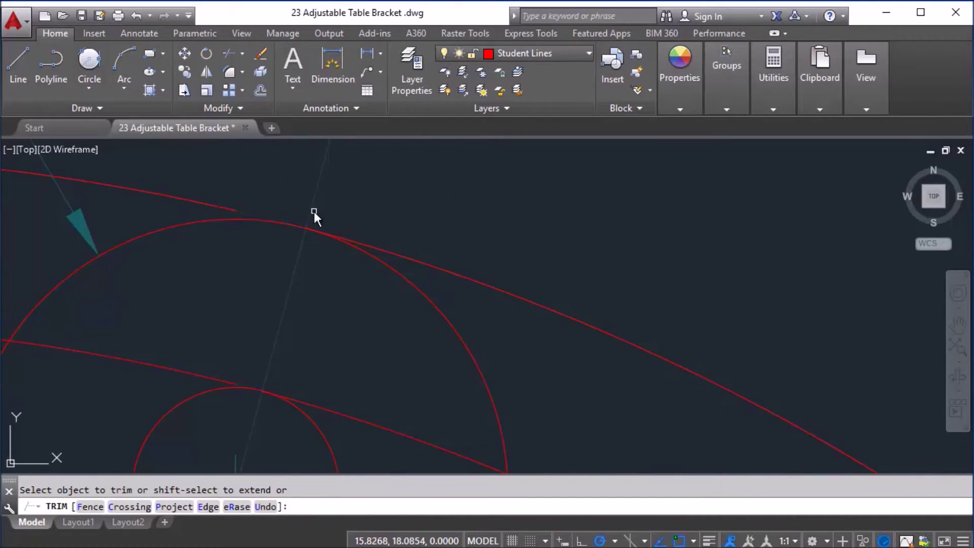
pyautogui.scroll(-2, 314, 214)
# Trim the right side of the upper R1.00 circle between the outermost and innermost arcs, leaving the arm's rounded end.
pyautogui.moveTo(362, 235); pyautogui.dragTo(407, 273, button='middle')
pyautogui.scroll(3, 386, 253)
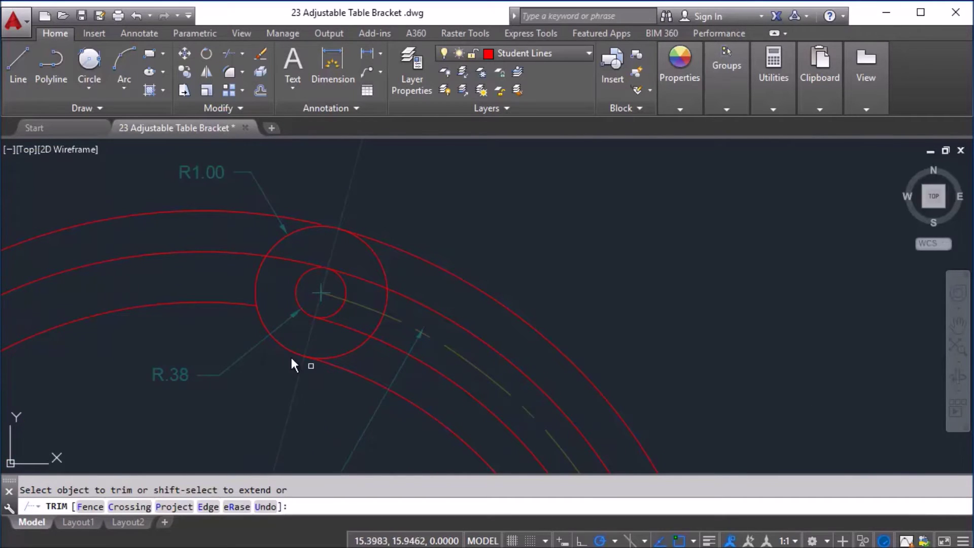
pyautogui.scroll(5, 345, 235)
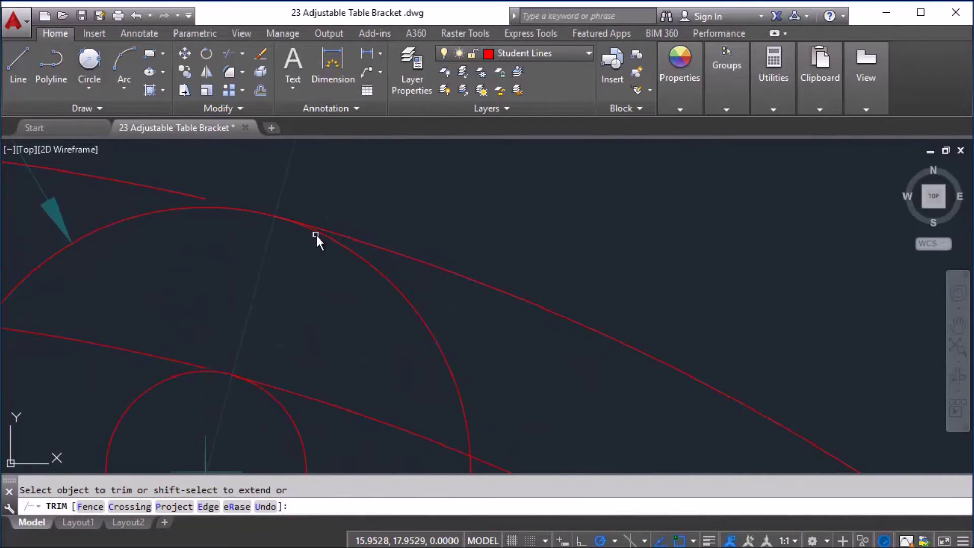
pyautogui.scroll(-4, 420, 364)
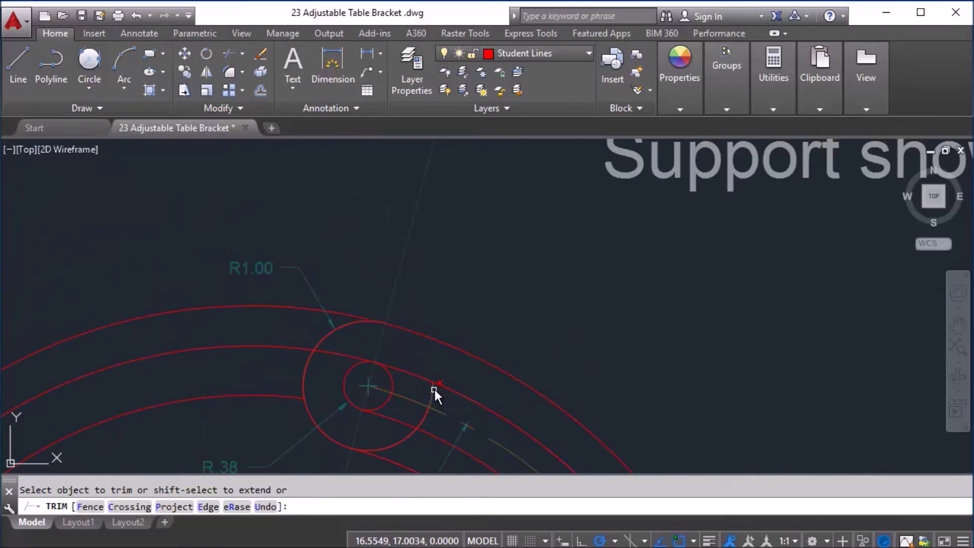
pyautogui.scroll(3, 434, 381)
pyautogui.moveTo(433, 377); pyautogui.dragTo(373, 232, button='middle')
pyautogui.scroll(3, 372, 234)
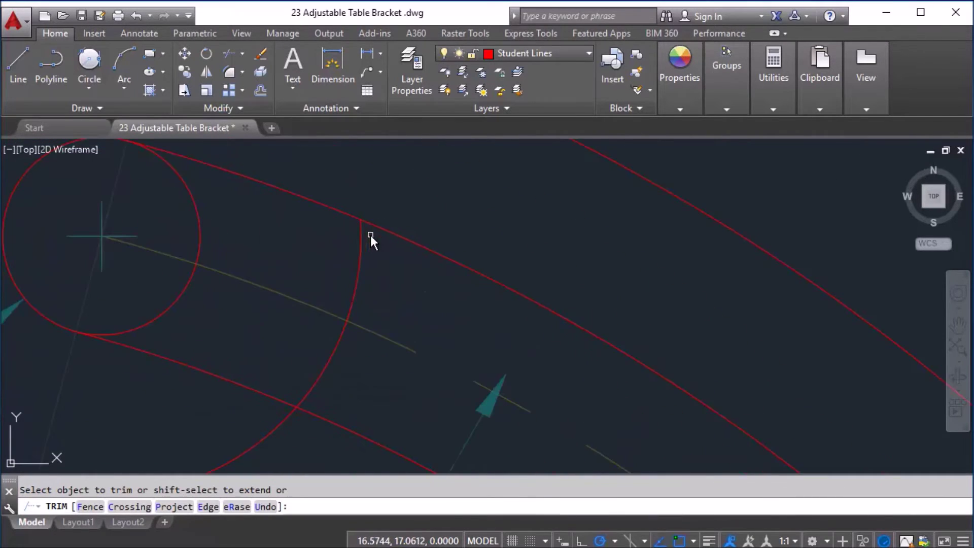
pyautogui.click(363, 242)
pyautogui.click(341, 339)
pyautogui.moveTo(324, 374); pyautogui.dragTo(483, 210, button='middle')
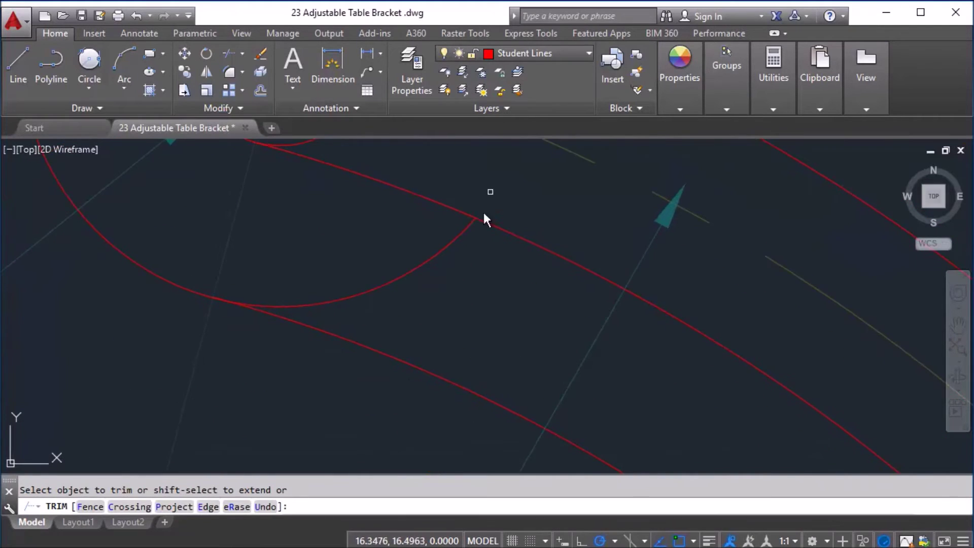
pyautogui.scroll(-5, 462, 229)
pyautogui.scroll(3, 339, 265)
pyautogui.scroll(3, 293, 221)
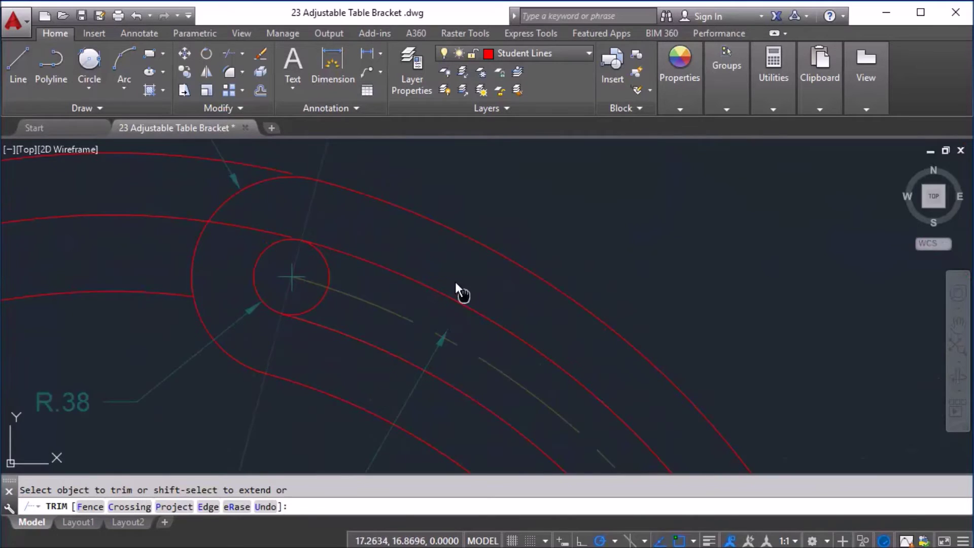
# Trim the right side of the upper R.38 circle between the two slot arcs to leave the slot's rounded end.
pyautogui.moveTo(199, 226); pyautogui.dragTo(255, 293, button='middle')
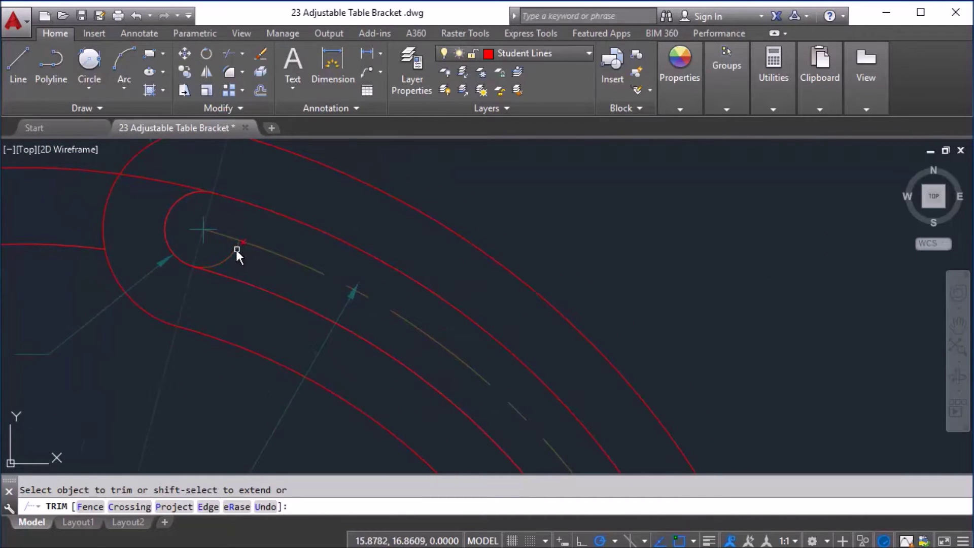
pyautogui.scroll(6, 204, 267)
pyautogui.scroll(-5, 184, 288)
# Trim the innermost large circle just below its tangency with the R1.62 fillet arc.
pyautogui.moveTo(366, 300); pyautogui.dragTo(290, 192, button='middle')
pyautogui.moveTo(393, 335); pyautogui.dragTo(340, 243, button='middle')
pyautogui.scroll(4, 341, 244)
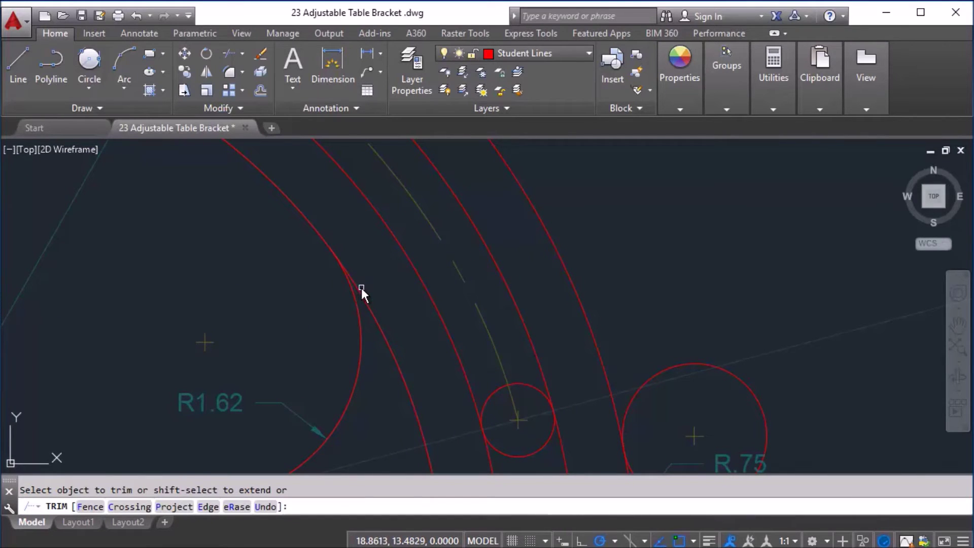
pyautogui.click(359, 287)
# Trim the radius 6.62 and 7.38 circles just below their tangencies with the curved slot's lower R.38 circle.
pyautogui.scroll(-4, 397, 348)
pyautogui.moveTo(418, 400); pyautogui.dragTo(355, 305, button='middle')
pyautogui.scroll(6, 352, 273)
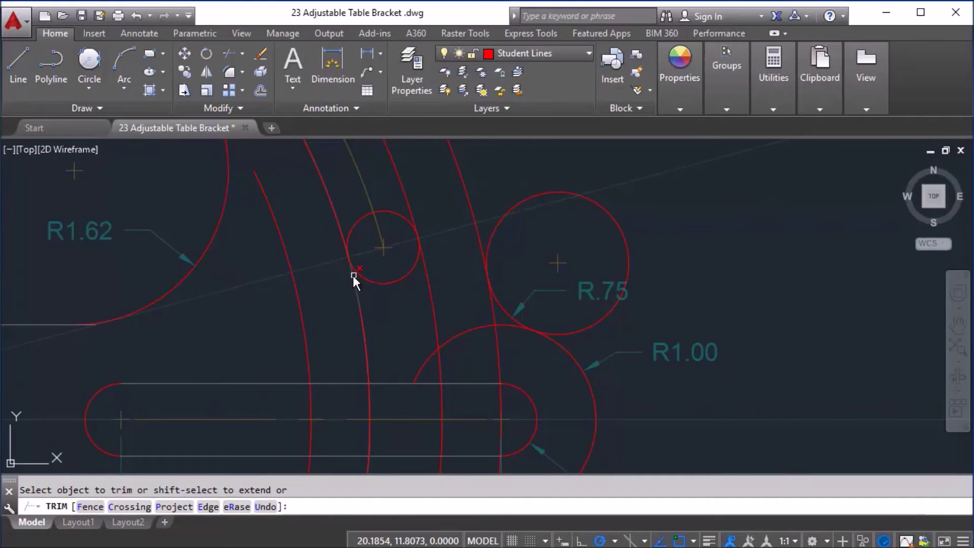
pyautogui.scroll(2, 340, 256)
pyautogui.scroll(4, 336, 243)
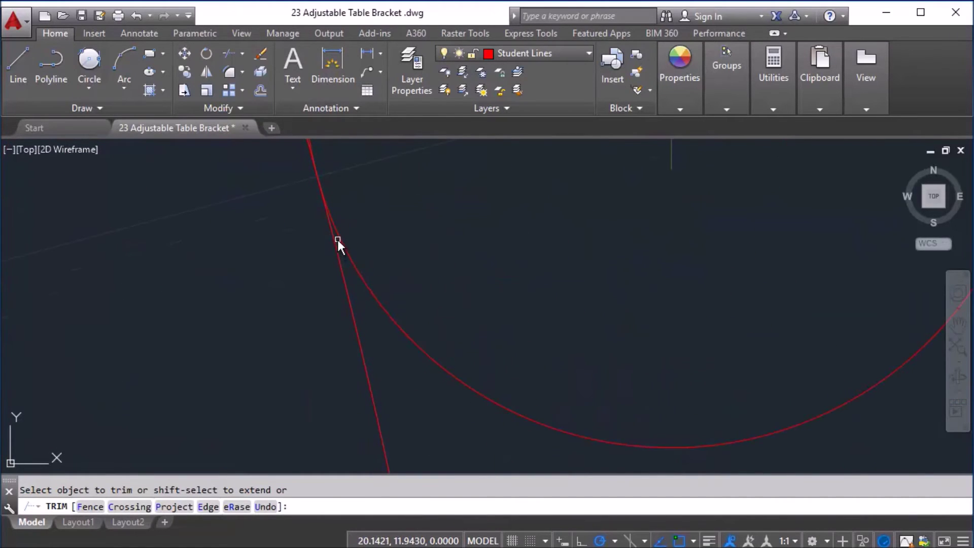
pyautogui.scroll(-6, 366, 320)
pyautogui.moveTo(383, 342)
pyautogui.mouseDown(button='middle')
pyautogui.moveTo(467, 356)
pyautogui.moveTo(368, 370)
pyautogui.mouseUp(button='middle')
pyautogui.scroll(4, 370, 345)
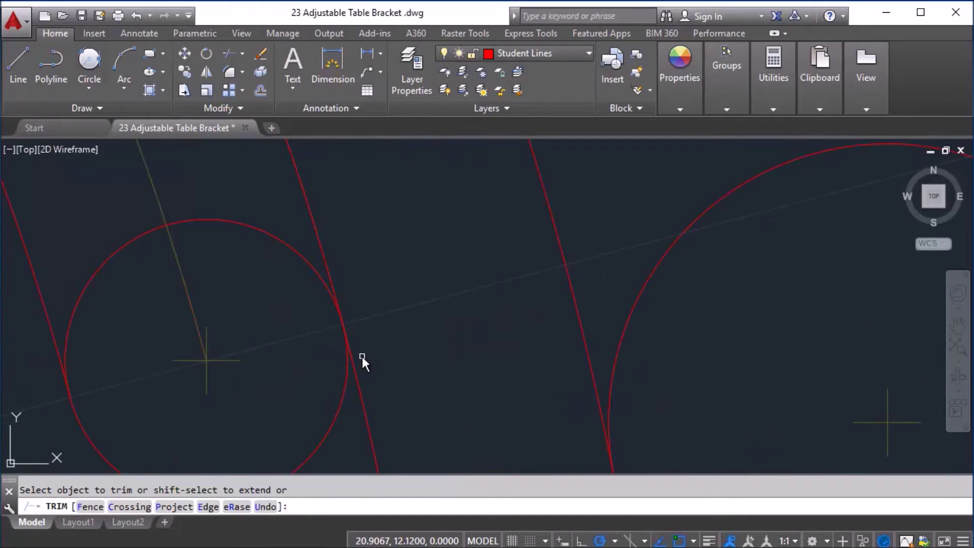
pyautogui.scroll(-3, 381, 352)
# Trim the upper part of the lower R.38 circle between the slot arcs to leave the curved slot's rounded lower end.
pyautogui.scroll(4, 385, 355)
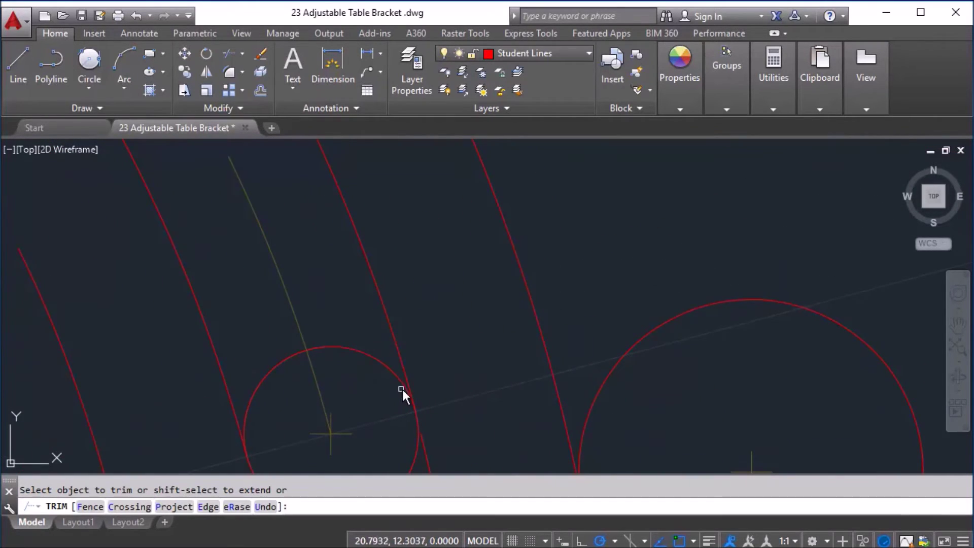
pyautogui.click(406, 394)
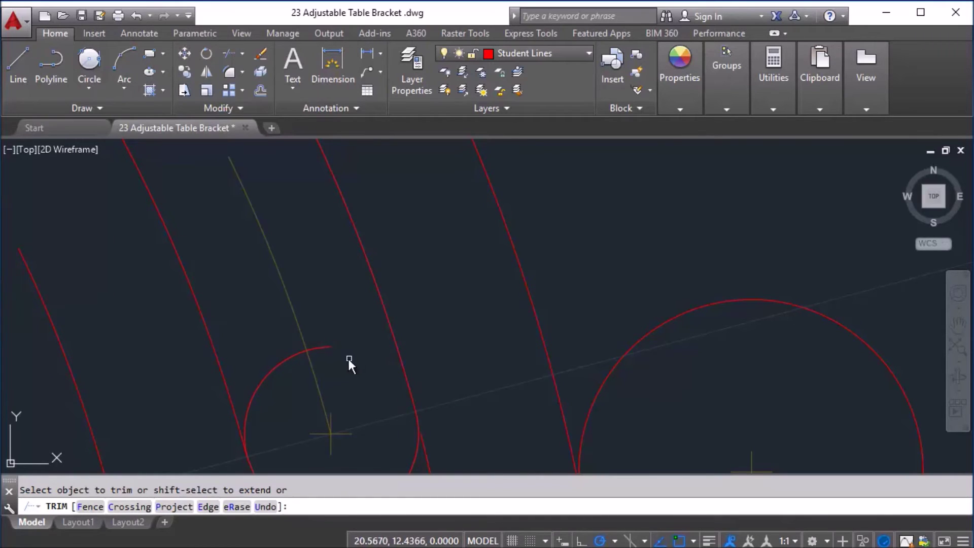
pyautogui.click(300, 354)
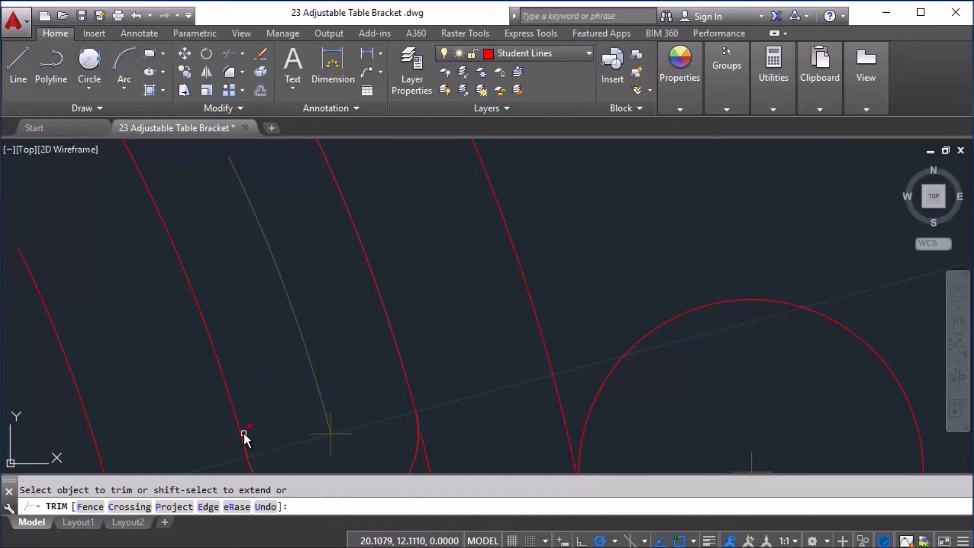
pyautogui.scroll(-5, 319, 418)
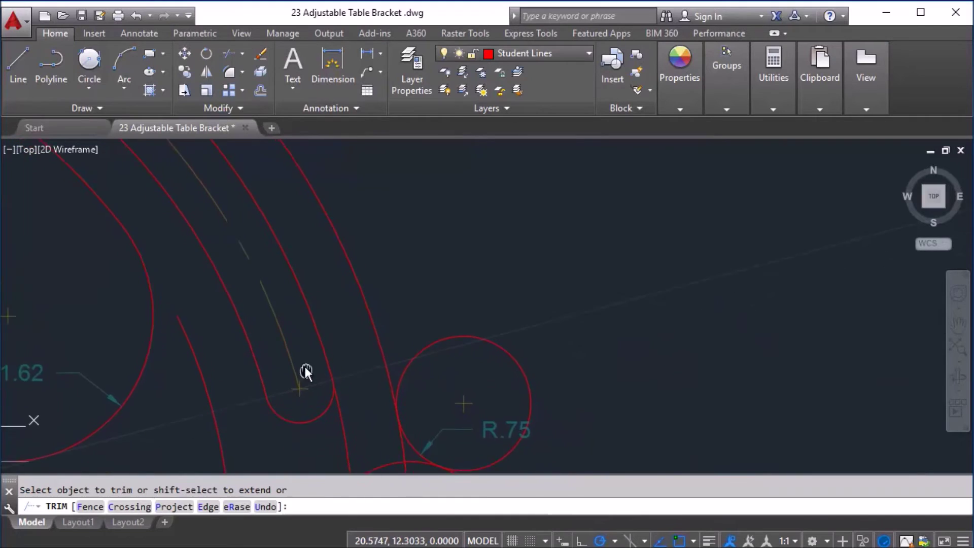
# Trim the R.75 circle's upper, left and right portions, keeping the lower-left arc that blends into the R1.00 circle.
pyautogui.scroll(-2, 317, 331)
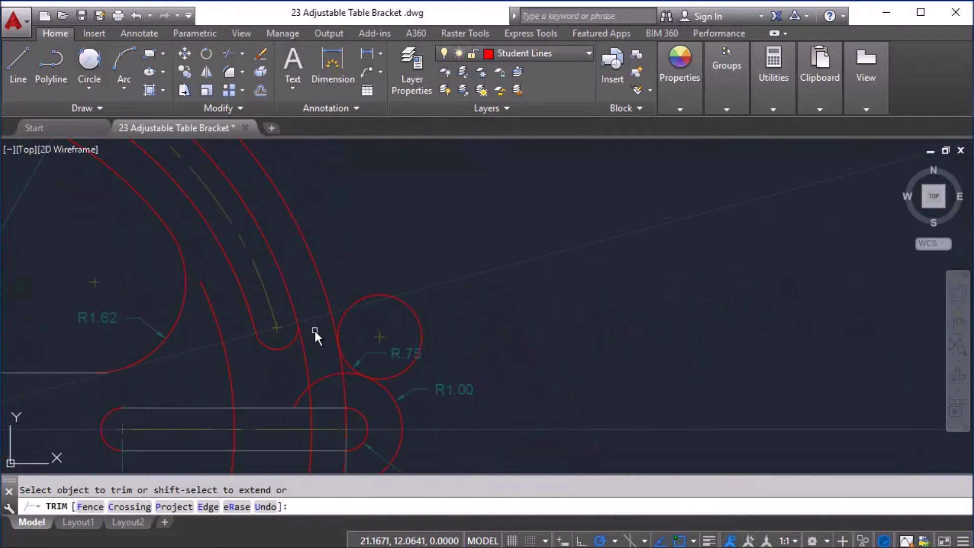
pyautogui.scroll(2, 361, 316)
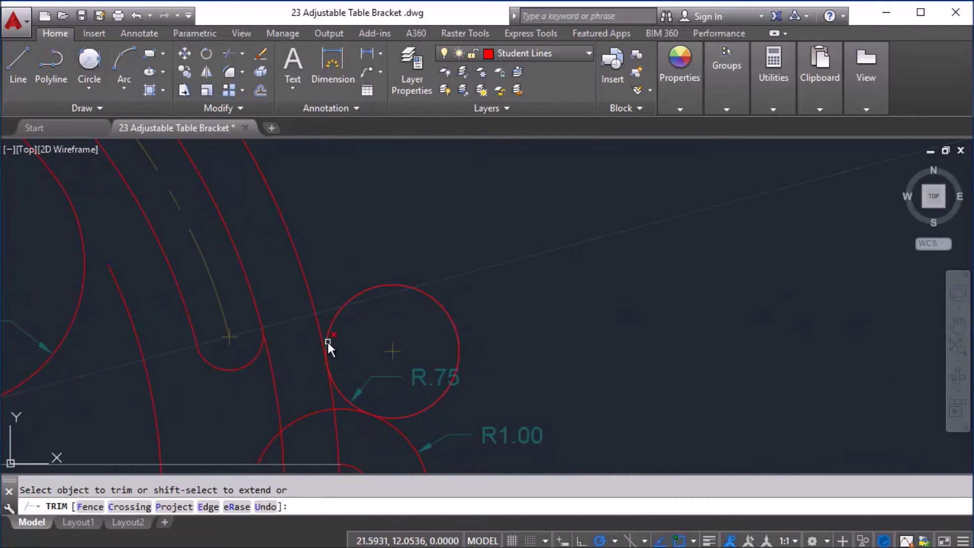
pyautogui.scroll(4, 330, 349)
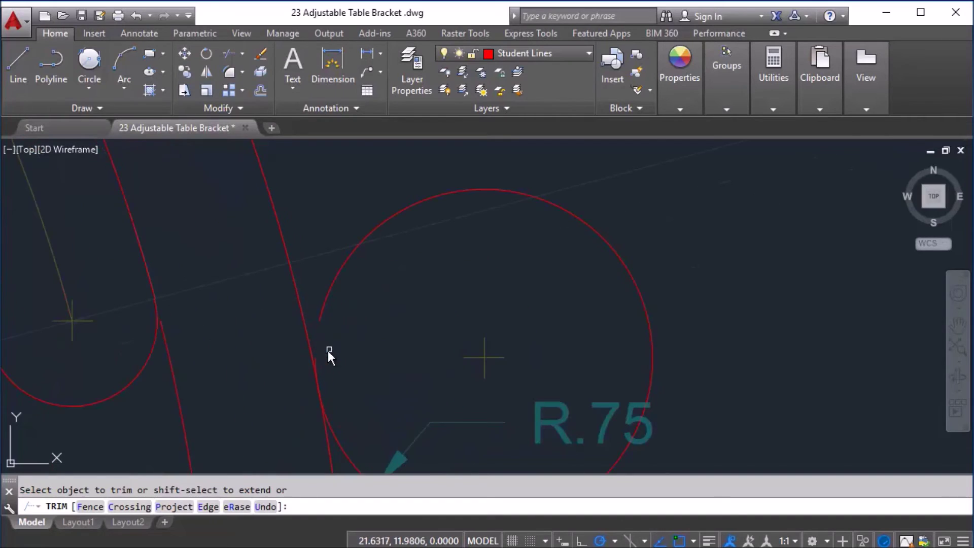
pyautogui.click(327, 304)
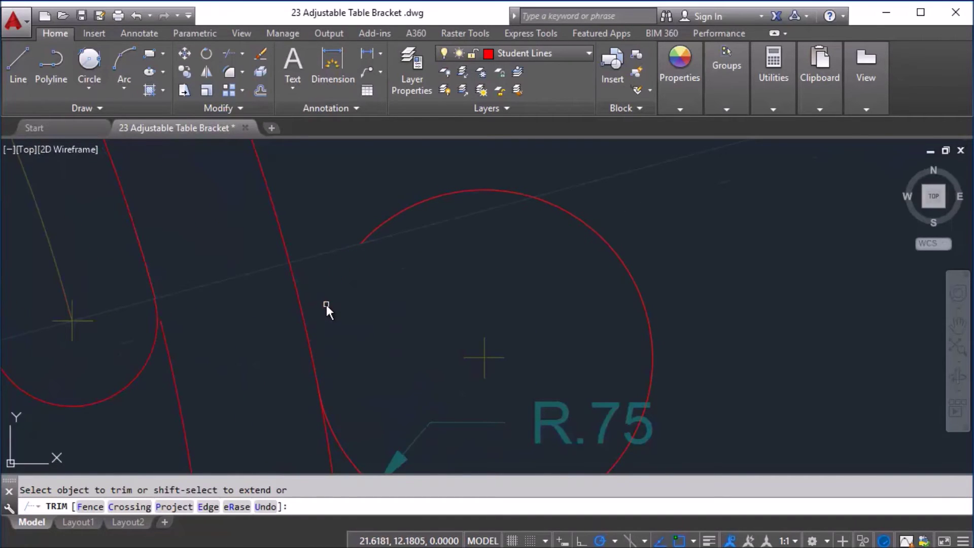
pyautogui.click(370, 236)
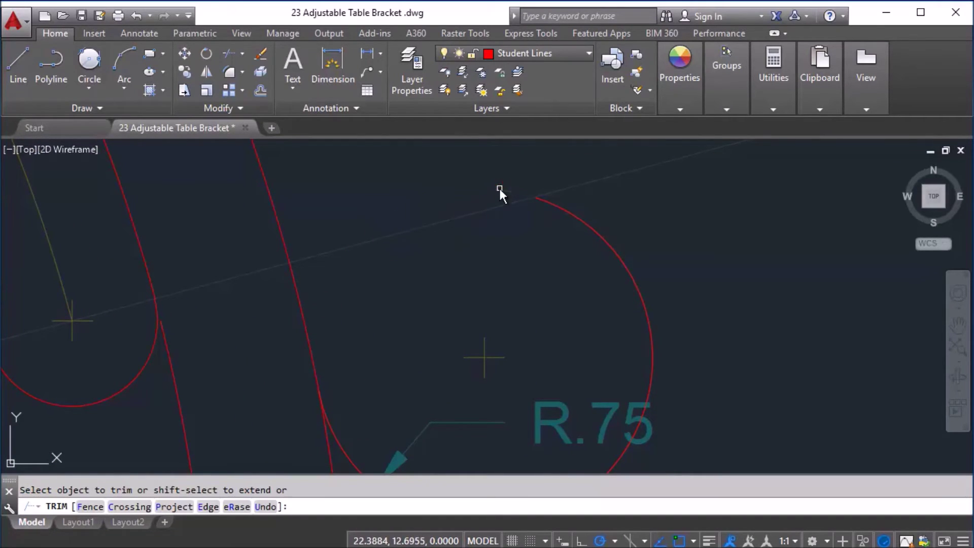
pyautogui.click(563, 205)
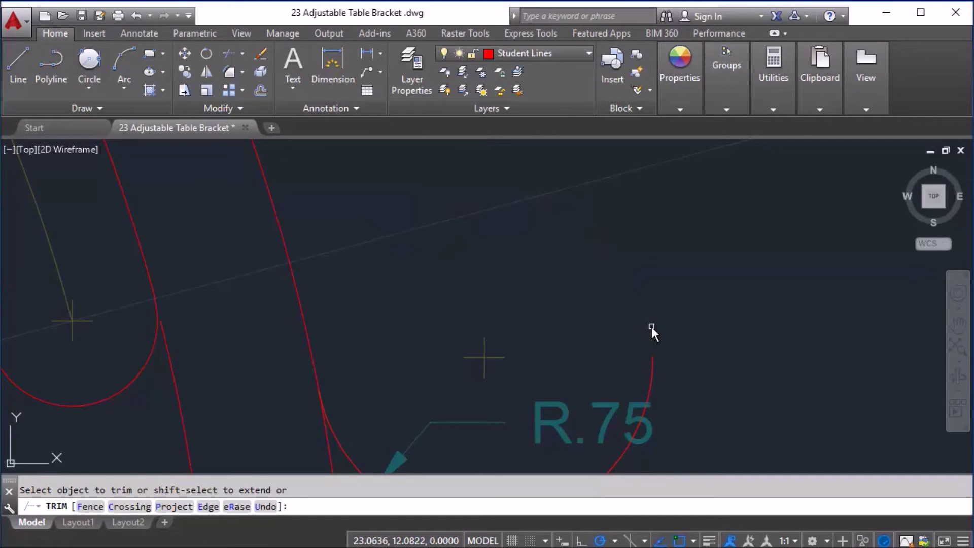
pyautogui.click(651, 376)
pyautogui.moveTo(557, 342); pyautogui.dragTo(486, 156, button='middle')
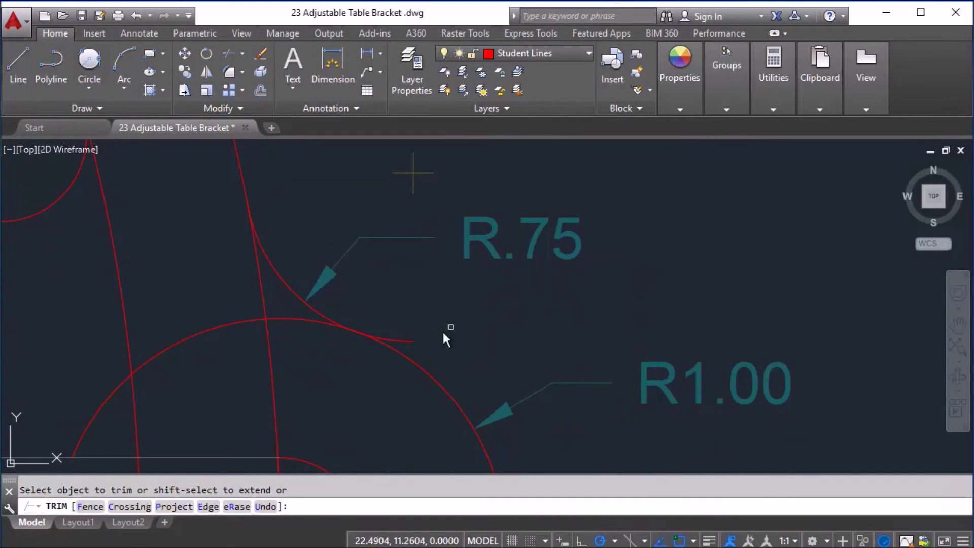
# Trim the outermost large circle between its tangency with the R.75 fillet arc and the R1.00 circle.
pyautogui.scroll(-2, 250, 302)
pyautogui.scroll(4, 252, 287)
pyautogui.click(247, 252)
pyautogui.scroll(-4, 261, 300)
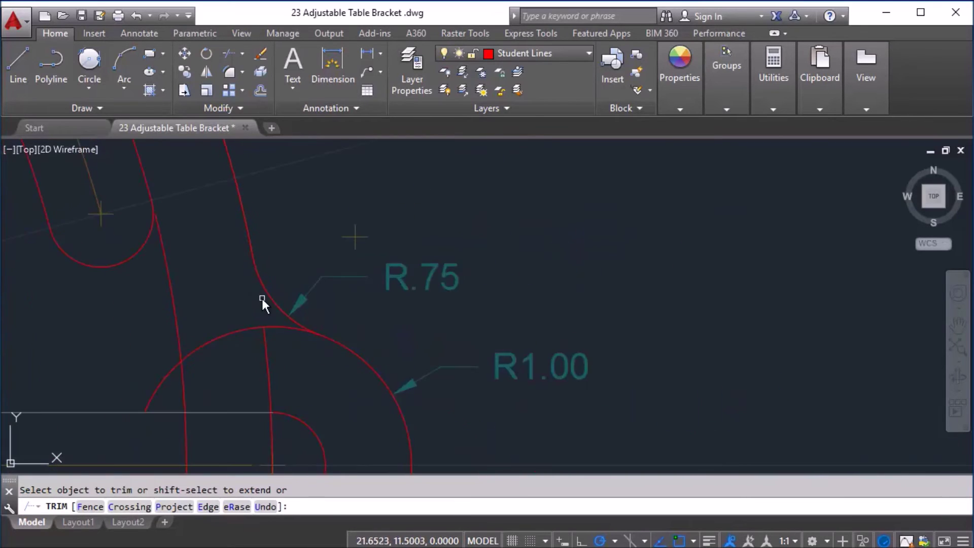
# Erase the four leftover arcs of the large concentric circles that lie outside the curved arm, using Trim's eRase option.
pyautogui.moveTo(291, 345); pyautogui.dragTo(337, 322, button='middle')
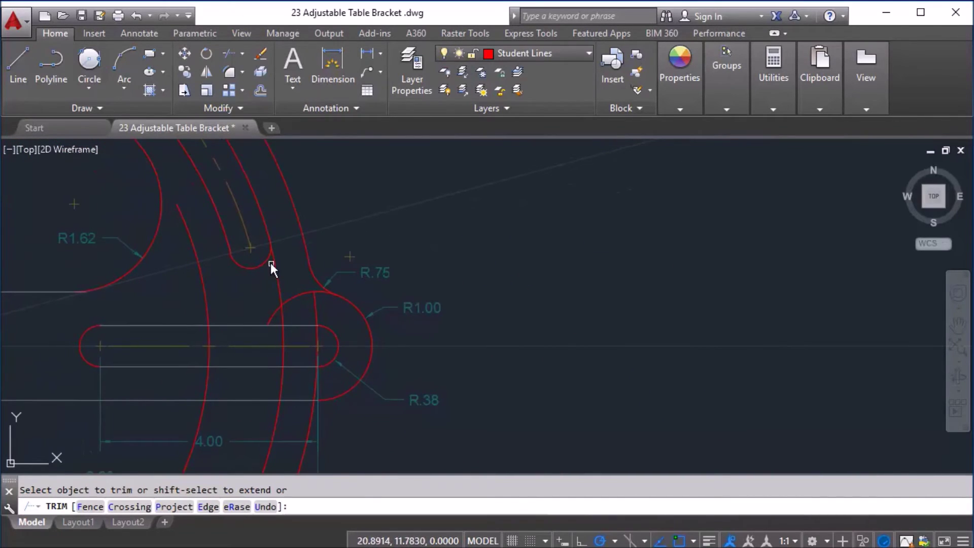
pyautogui.scroll(5, 274, 248)
pyautogui.scroll(-5, 268, 244)
pyautogui.scroll(-2, 311, 273)
pyautogui.moveTo(312, 273); pyautogui.dragTo(407, 222, button='middle')
pyautogui.scroll(-2, 401, 329)
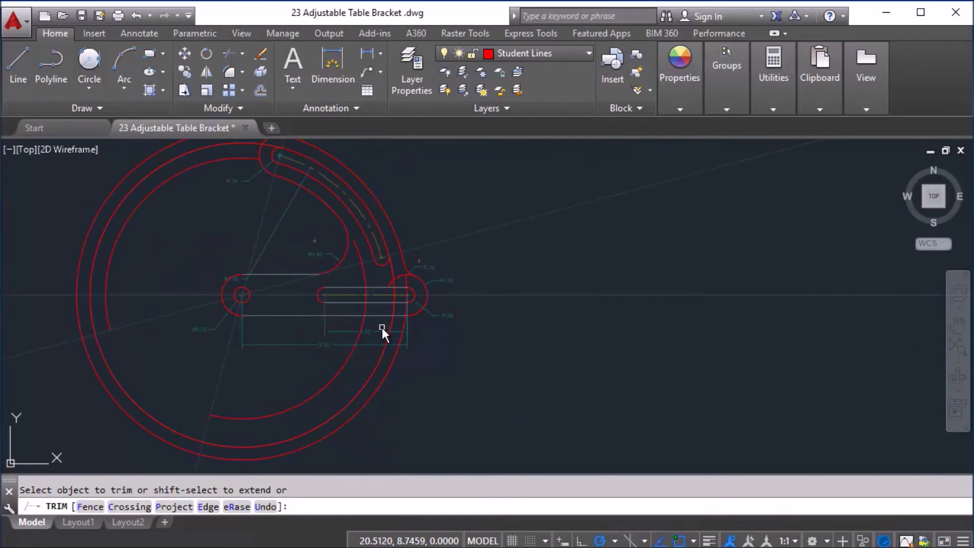
pyautogui.moveTo(382, 293)
pyautogui.mouseDown(button='middle')
pyautogui.moveTo(379, 335)
pyautogui.moveTo(389, 350)
pyautogui.mouseUp(button='middle')
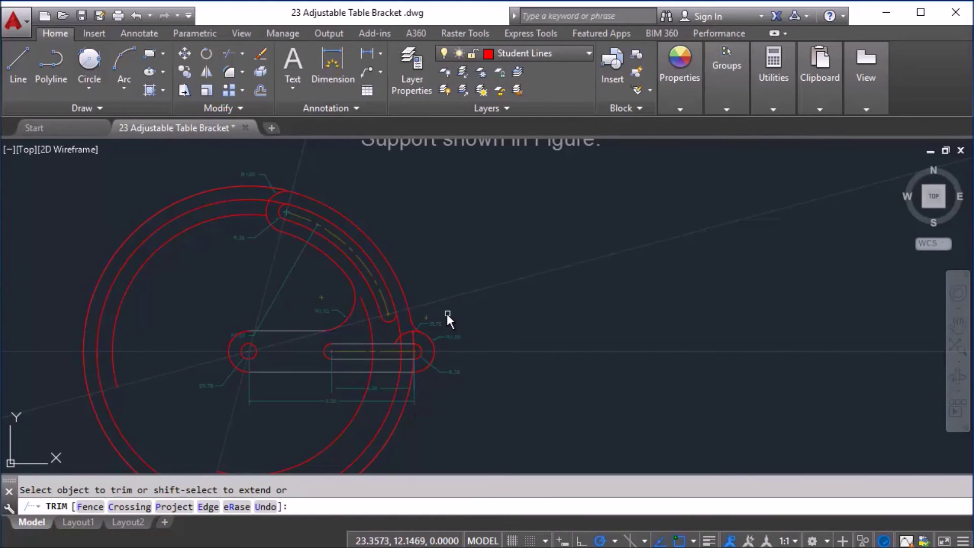
pyautogui.write('r')
pyautogui.press('Return')
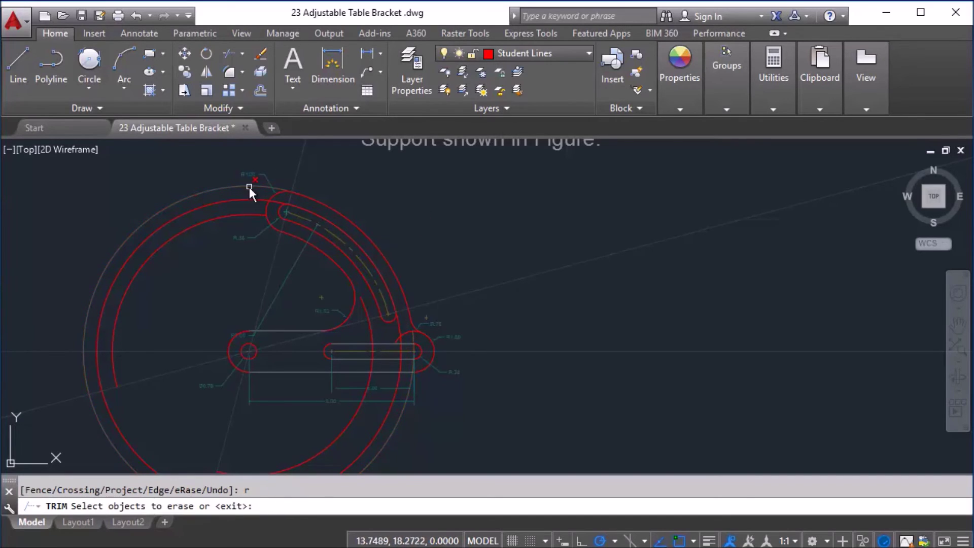
pyautogui.click(250, 187)
pyautogui.click(242, 201)
pyautogui.click(240, 217)
pyautogui.moveTo(284, 371)
pyautogui.mouseDown(button='middle')
pyautogui.moveTo(235, 342)
pyautogui.moveTo(241, 312)
pyautogui.mouseUp(button='middle')
pyautogui.click(323, 252)
pyautogui.scroll(-2, 376, 341)
pyautogui.scroll(2, 395, 319)
pyautogui.moveTo(404, 356)
pyautogui.mouseDown(button='middle')
pyautogui.moveTo(418, 388)
pyautogui.moveTo(455, 394)
pyautogui.mouseUp(button='middle')
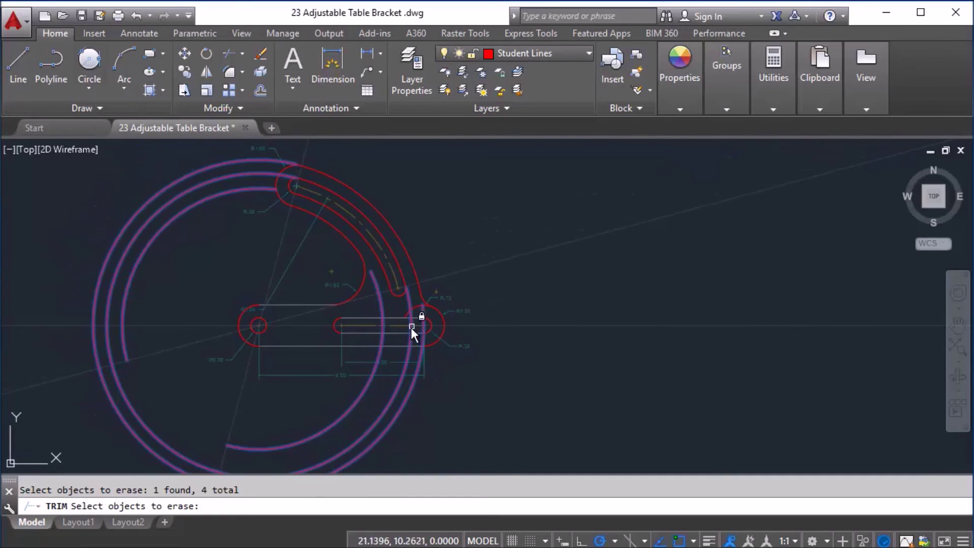
pyautogui.scroll(3, 332, 201)
pyautogui.scroll(-3, 332, 204)
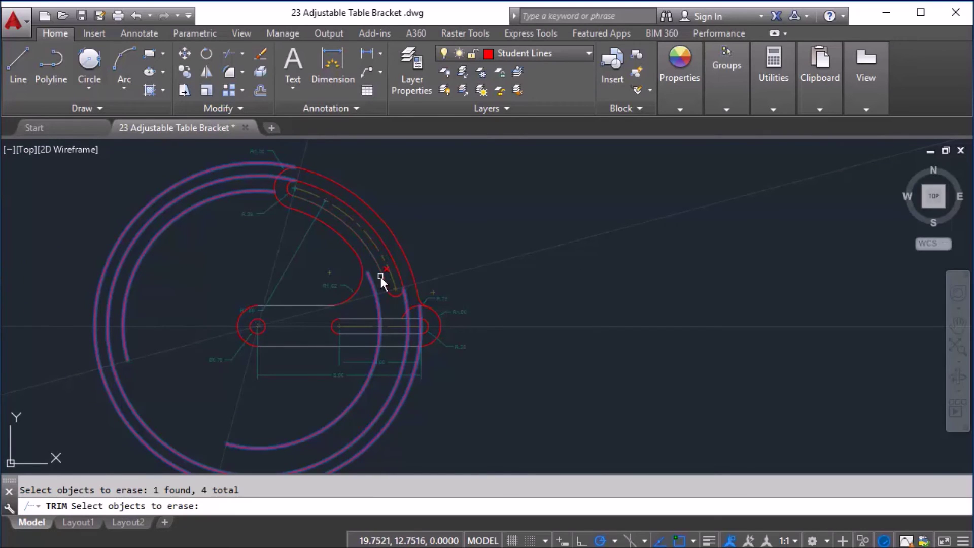
pyautogui.press('Return')
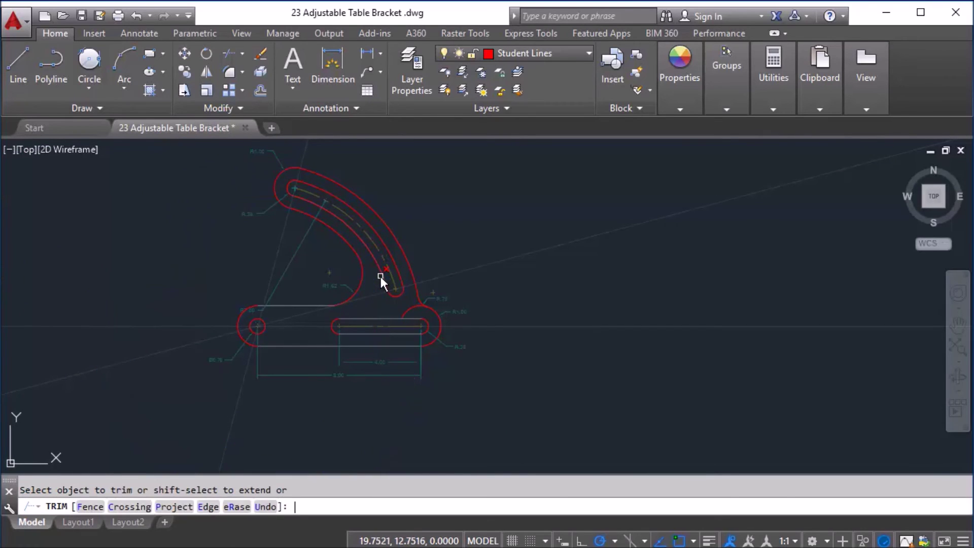
# Trim the upper-left part of the R1.00 circle back to its tangency with the R.75 fillet arc.
pyautogui.scroll(5, 416, 320)
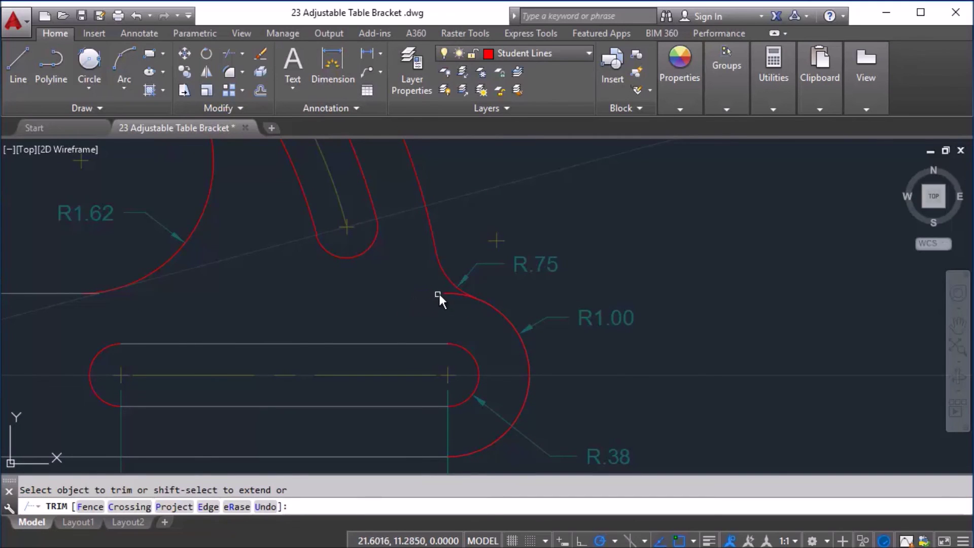
pyautogui.scroll(-5, 421, 308)
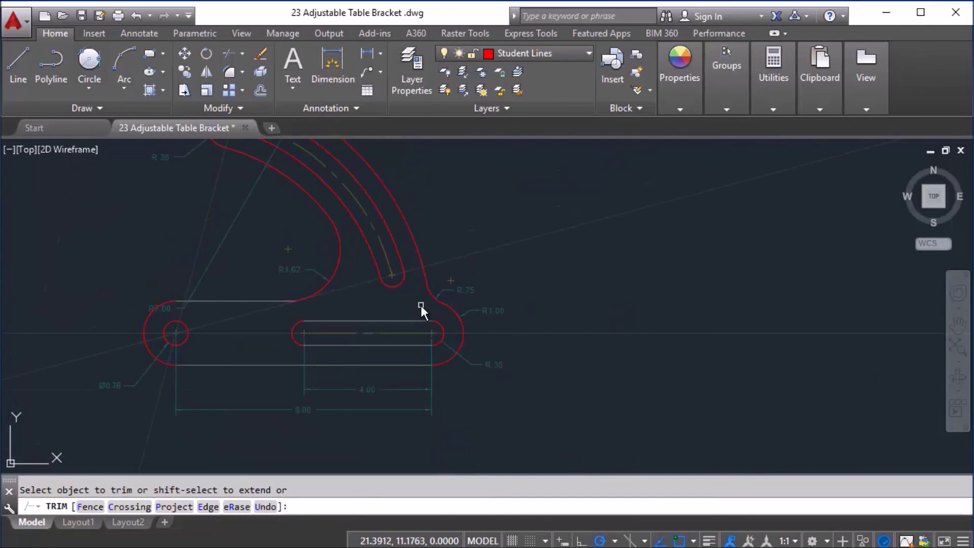
pyautogui.scroll(-2, 440, 335)
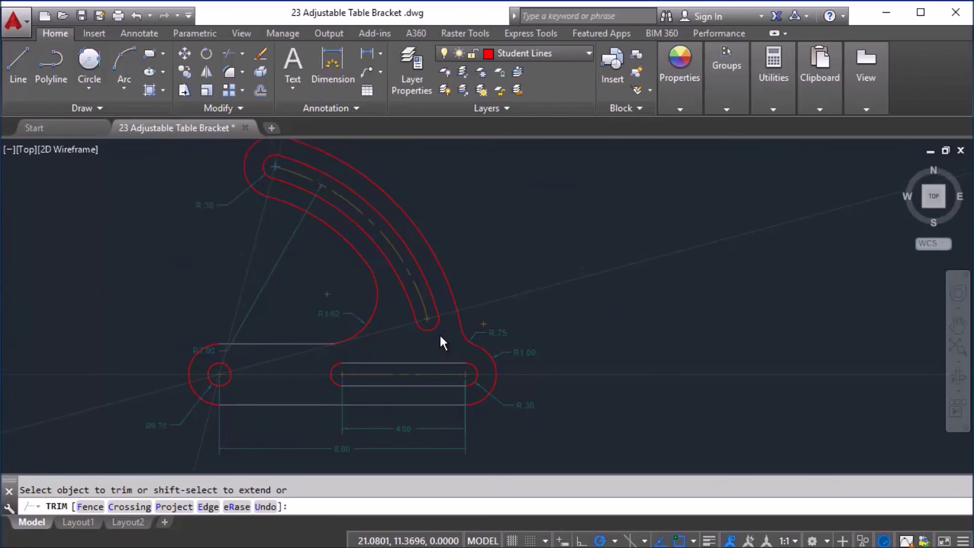